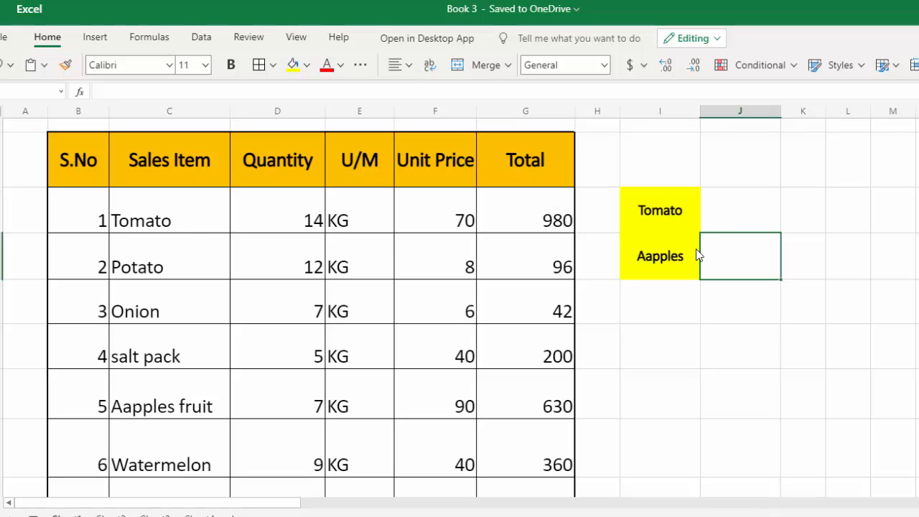
# Step: Enter =XMATCH(I3,C3:C14,1) in cell J3 to find the position of the Tomato lookup item among the sales items
pyautogui.click(740, 213)
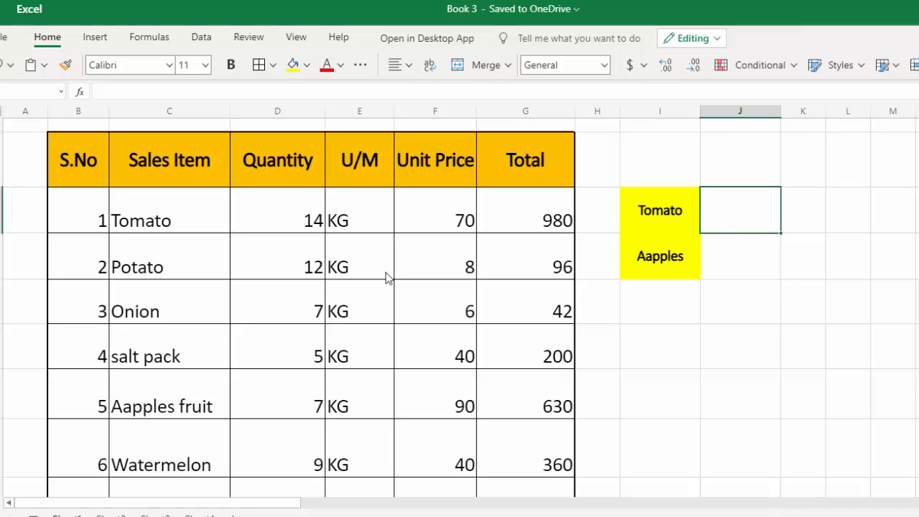
pyautogui.write('=xm')
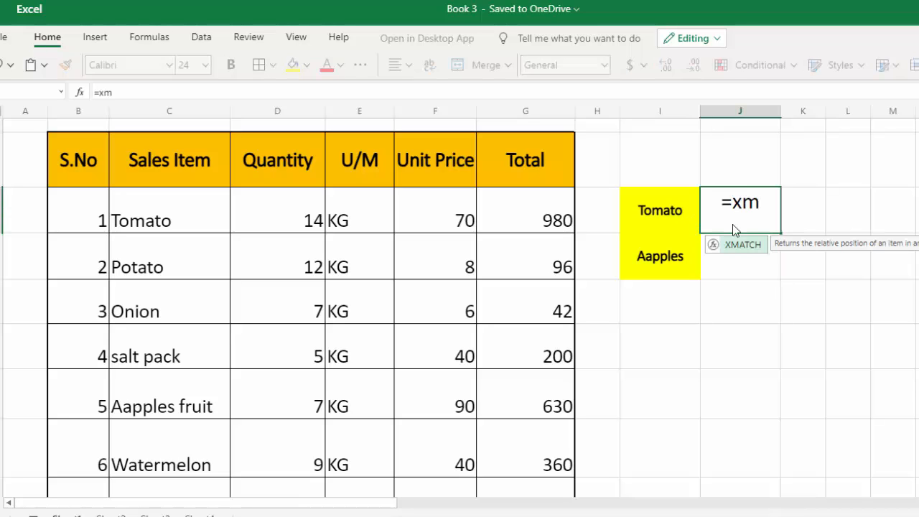
pyautogui.doubleClick(740, 245)
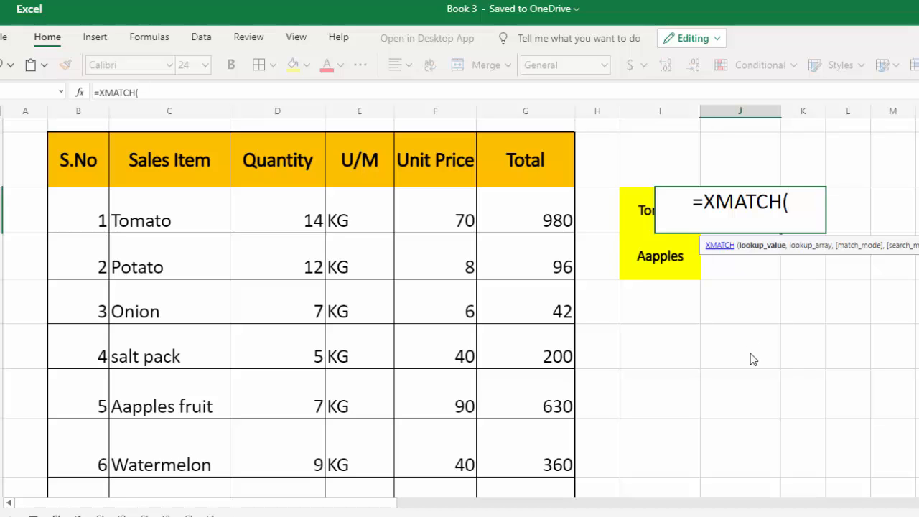
pyautogui.click(640, 224)
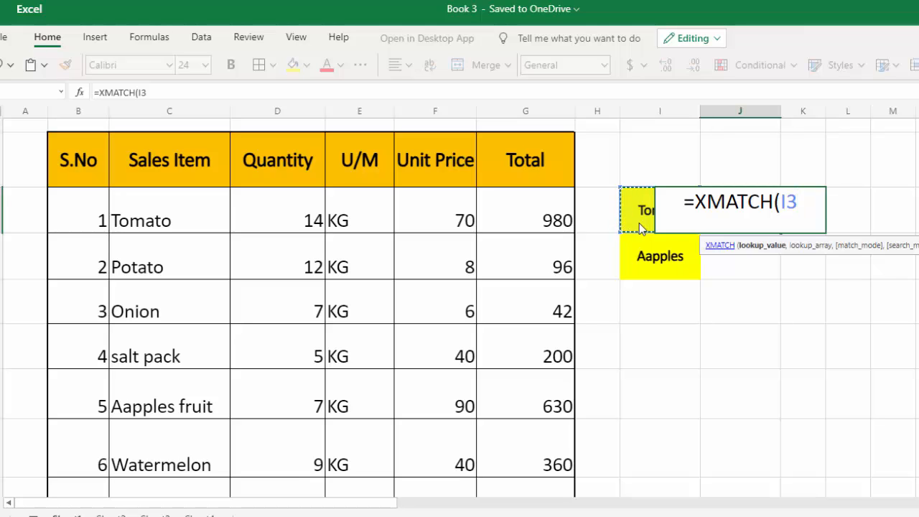
pyautogui.write(',')
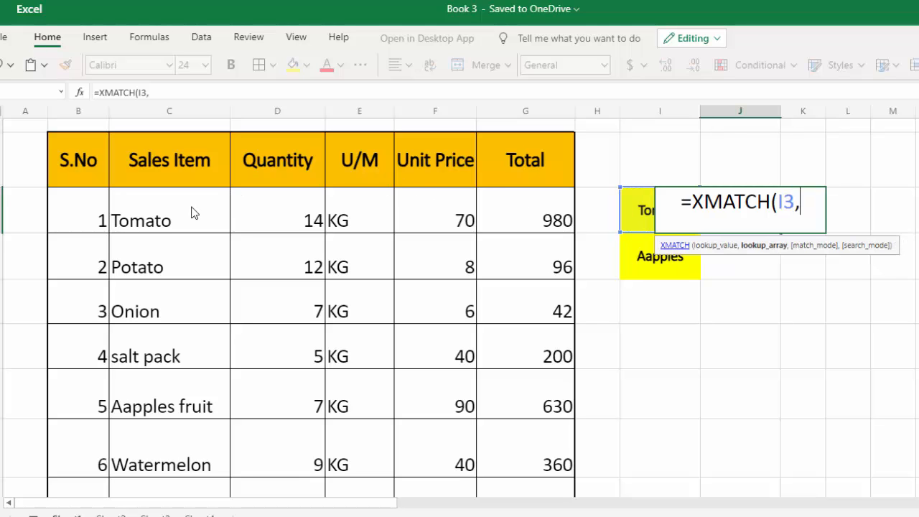
pyautogui.moveTo(193, 212); pyautogui.dragTo(176, 506)
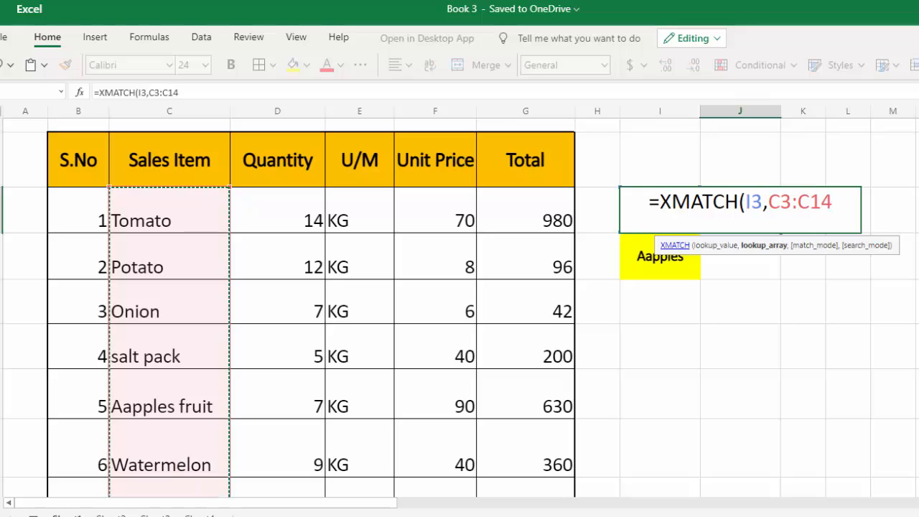
pyautogui.write(',')
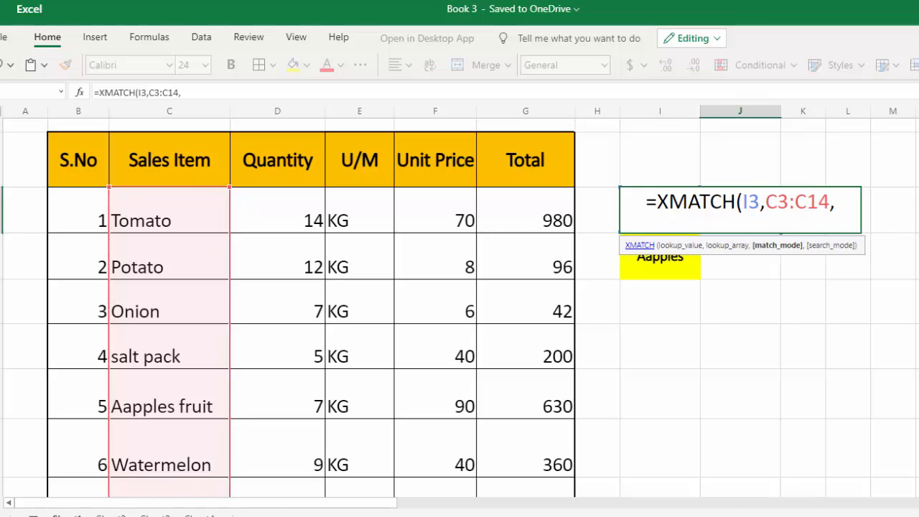
pyautogui.write('1')
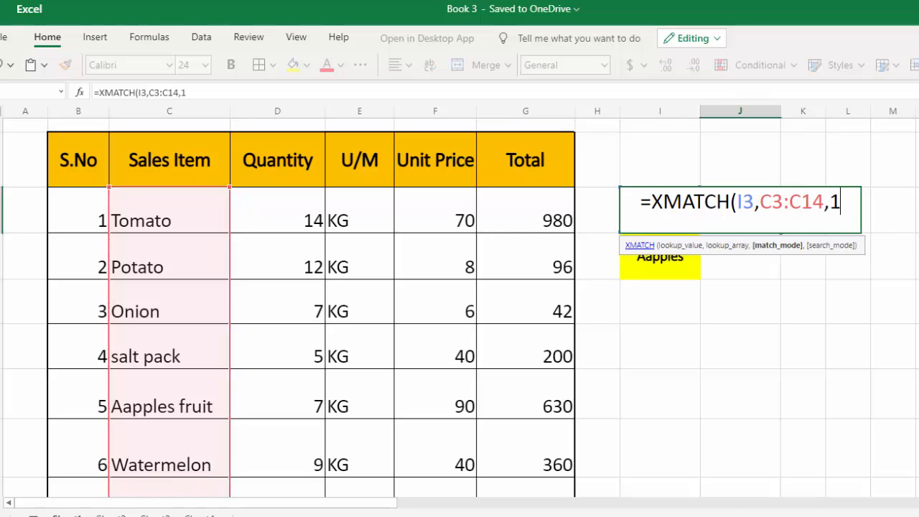
pyautogui.press('Return')
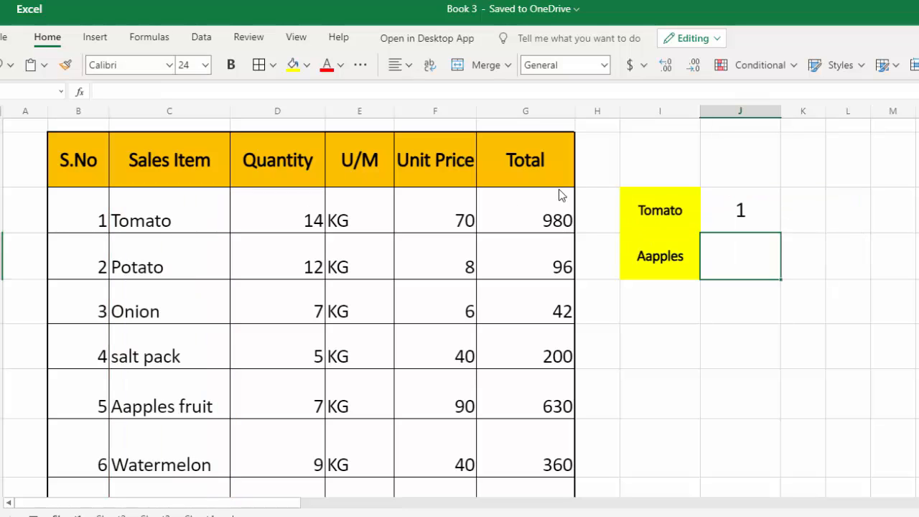
# Step: Test the XMATCH lookup by replacing the item in I3 with Onion and with salt
pyautogui.click(639, 214)
pyautogui.write('Onion')
pyautogui.press('Return')
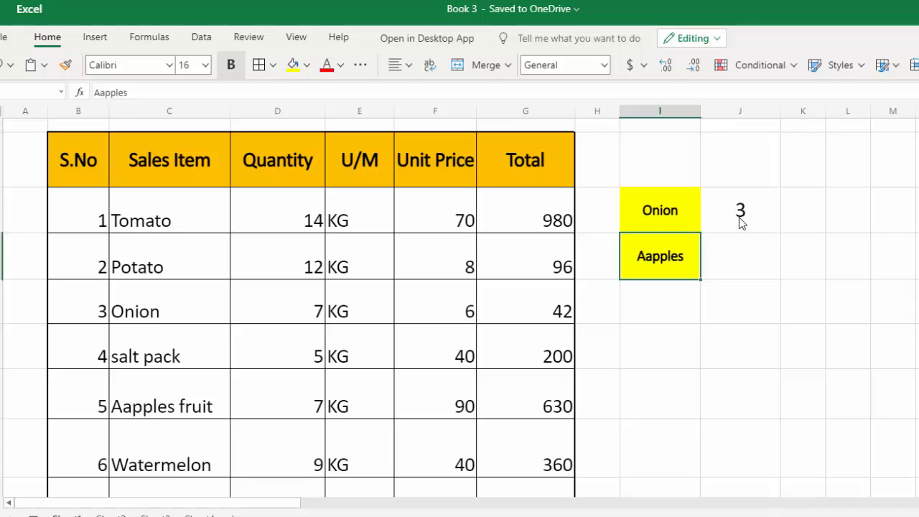
pyautogui.click(691, 222)
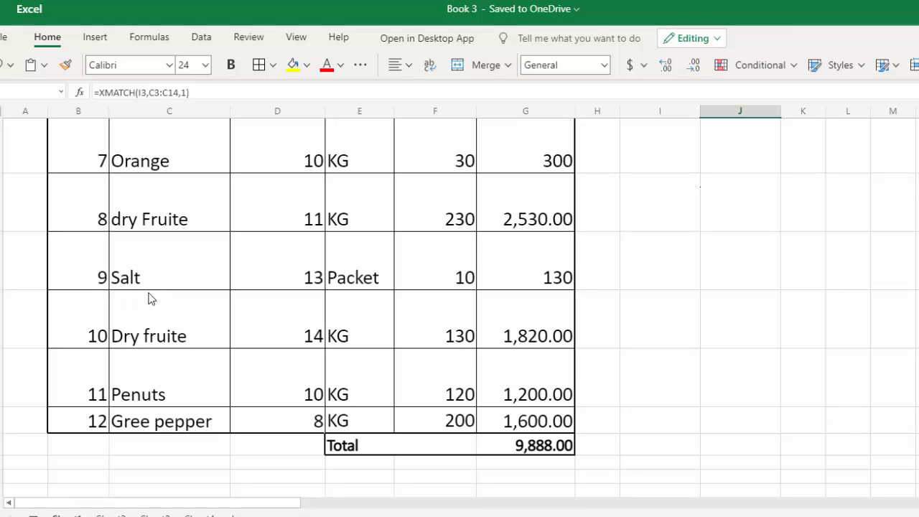
pyautogui.scroll(5, 327, 316)
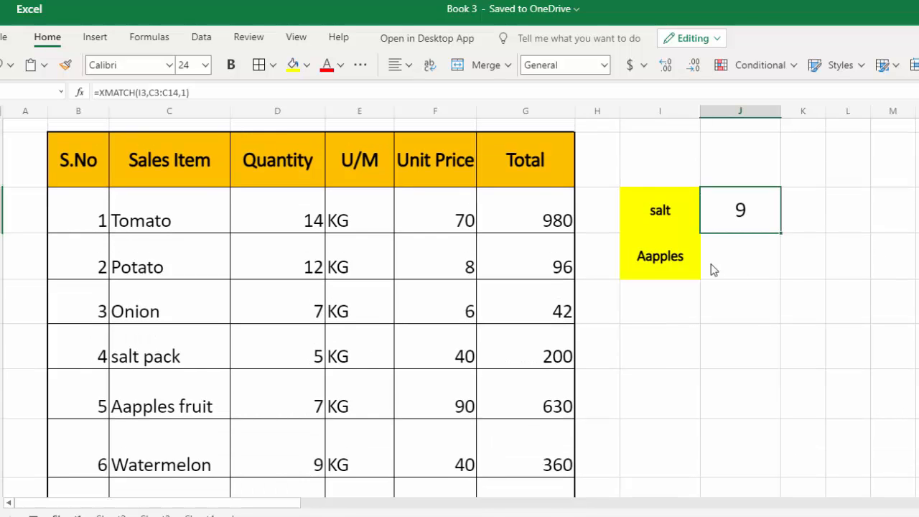
# Step: Enter the wildcard formula =XMATCH(I4&"*",C3:C14,2) in J4 to find the sales item beginning with Aapples
pyautogui.click(710, 265)
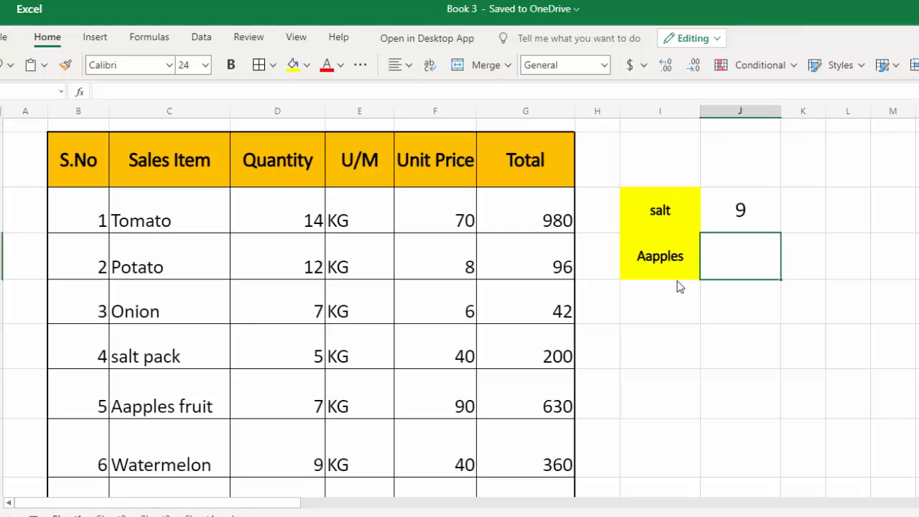
pyautogui.write('=XM')
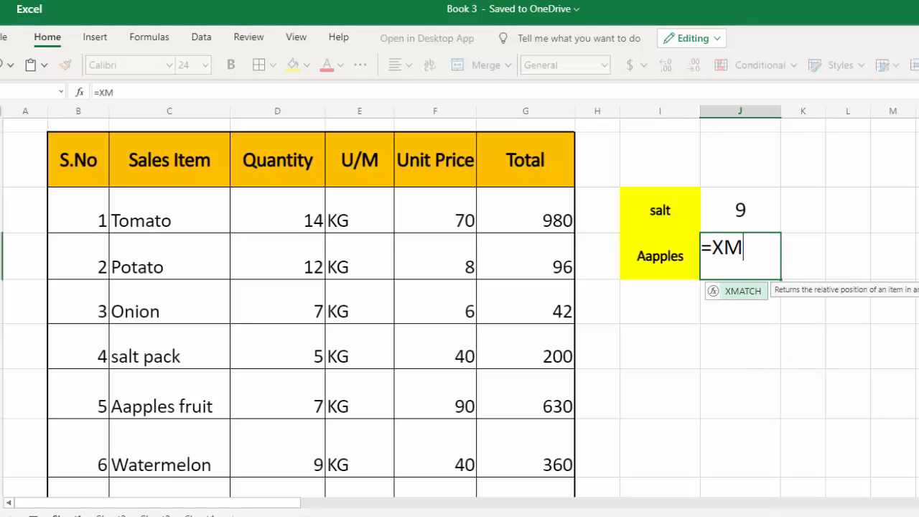
pyautogui.press('Tab')
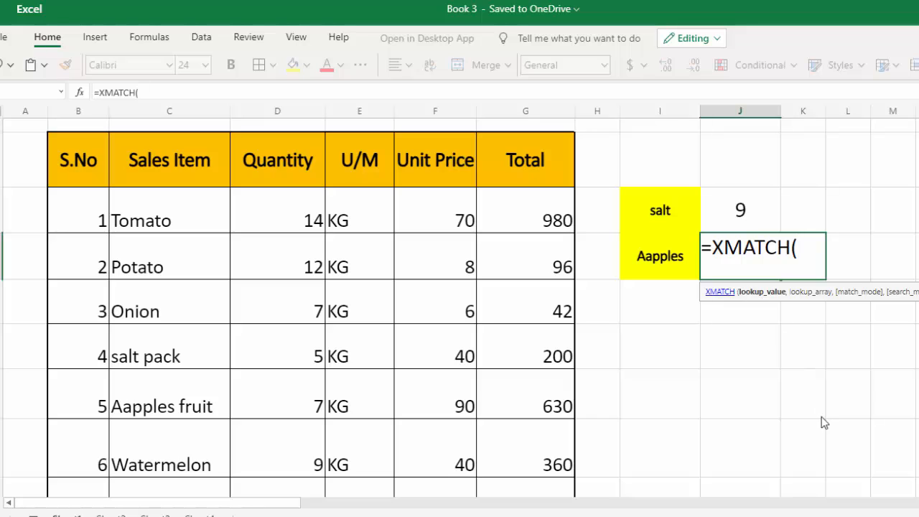
pyautogui.click(668, 258)
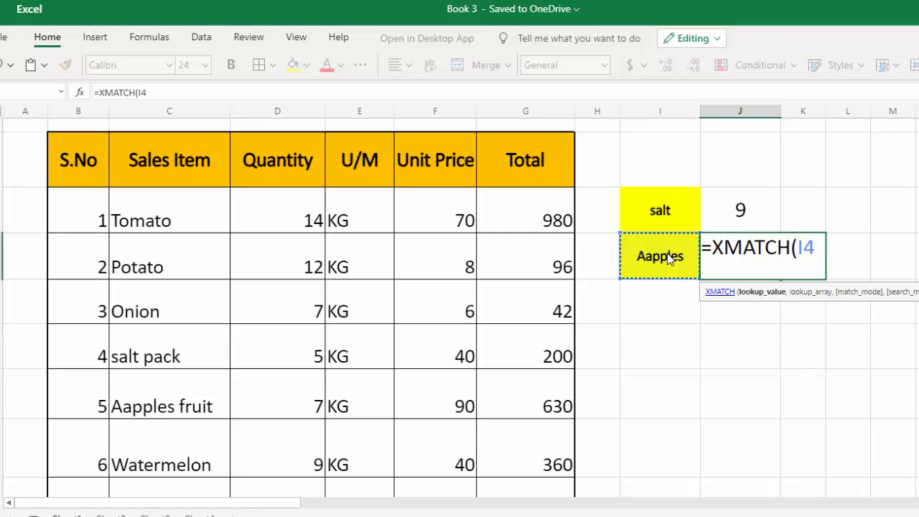
pyautogui.write('&')
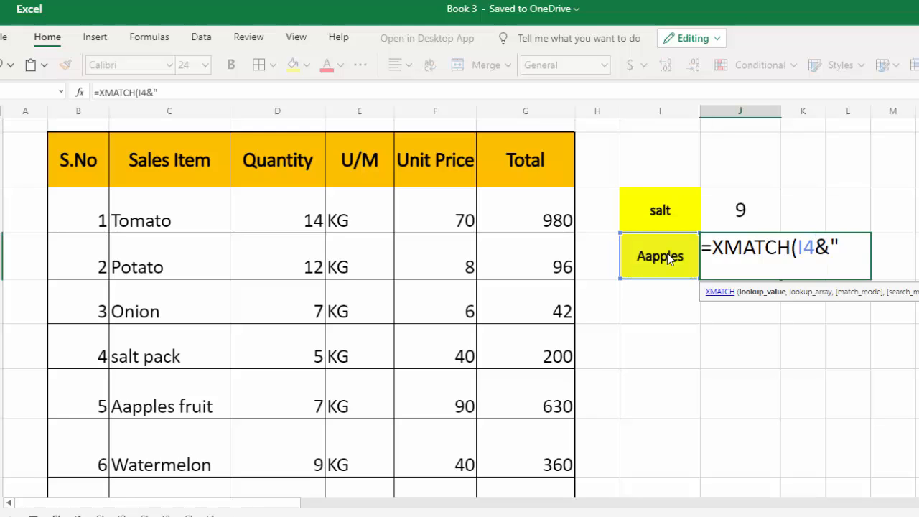
pyautogui.write('"*",')
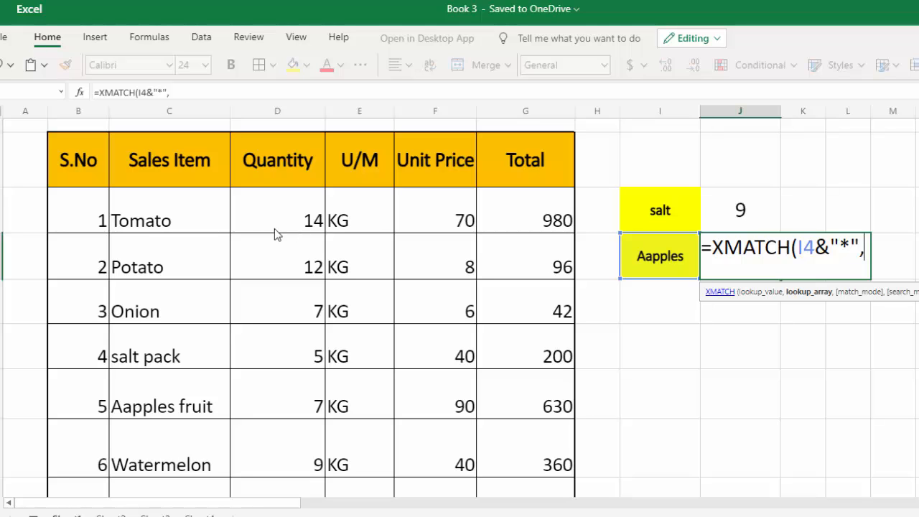
pyautogui.click(163, 223)
pyautogui.moveTo(162, 239); pyautogui.dragTo(159, 401)
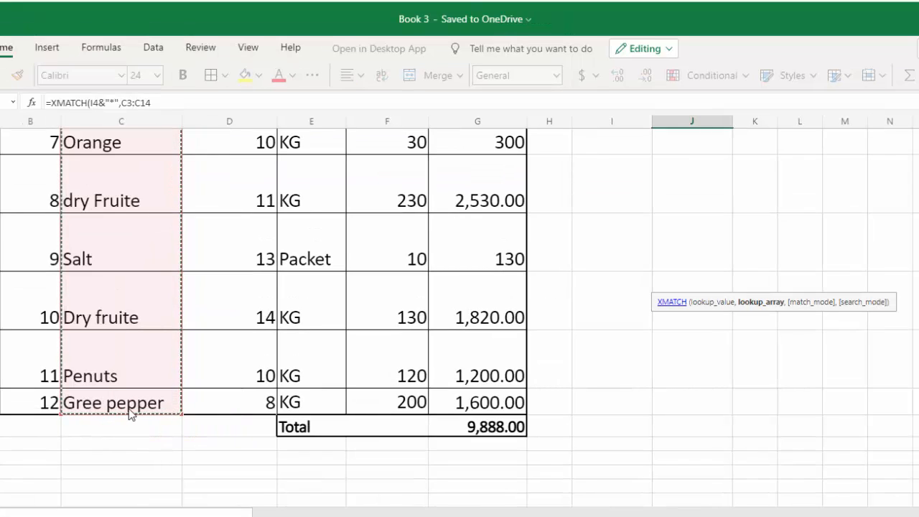
pyautogui.write(',')
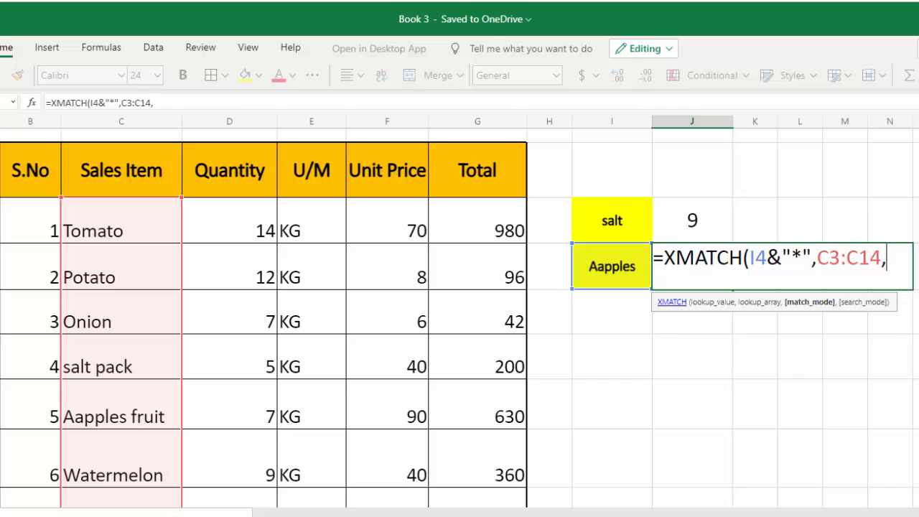
pyautogui.write('2)')
pyautogui.press('Return')
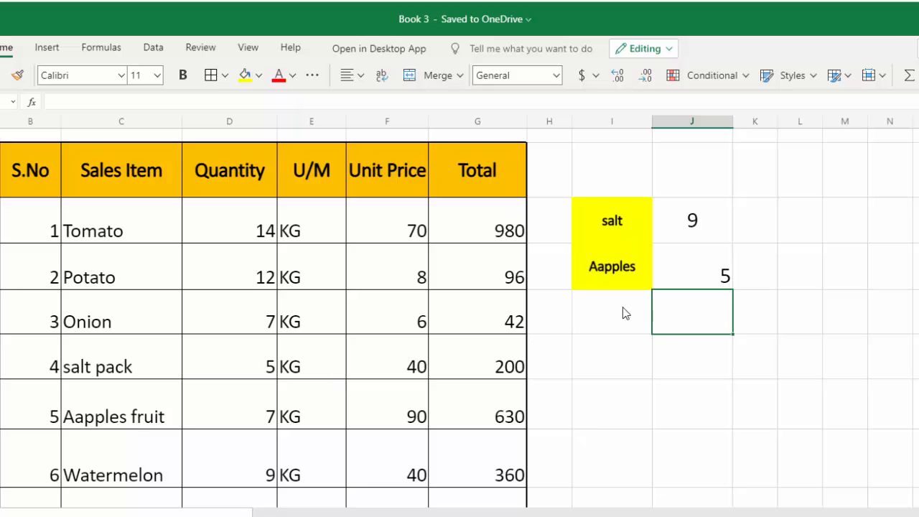
# Step: Test the wildcard lookup by replacing the item in I4 with Gree and with Dry, checking against the sales list
pyautogui.click(636, 268)
pyautogui.write('Gree')
pyautogui.press('Return')
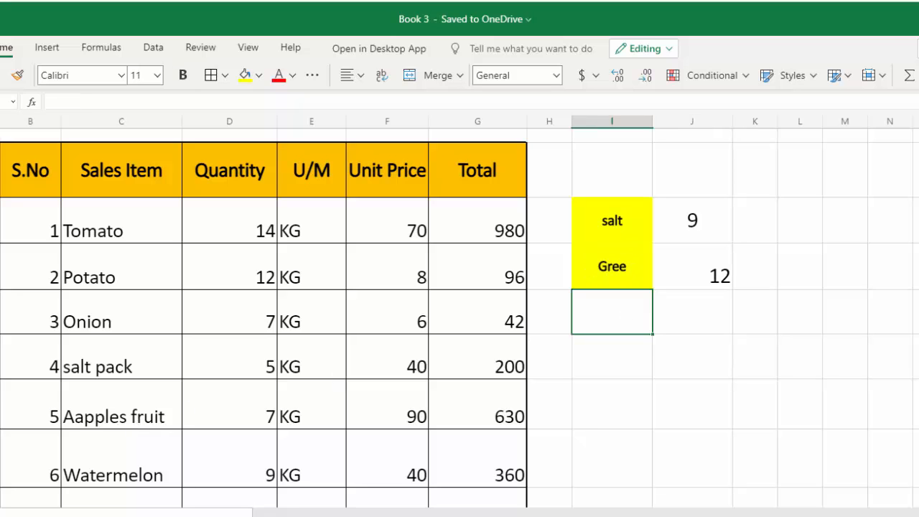
pyautogui.scroll(-5, 357, 315)
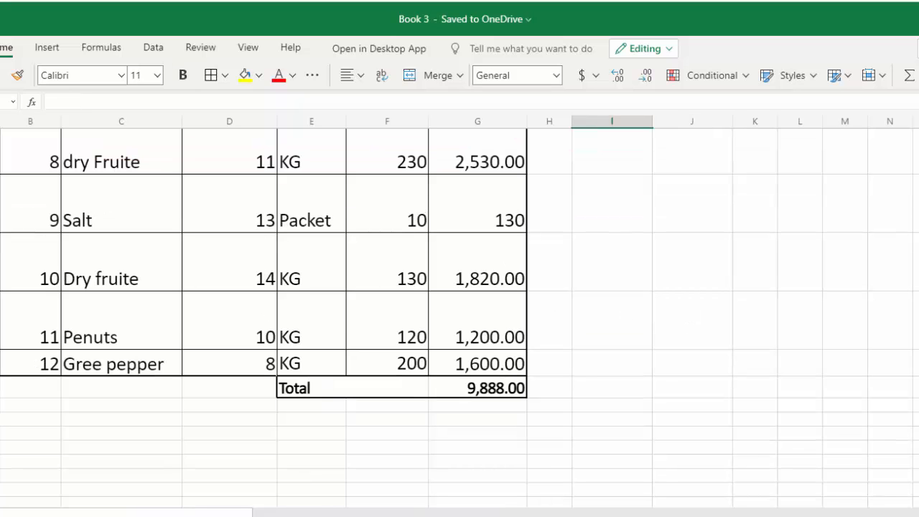
pyautogui.scroll(6, 460, 316)
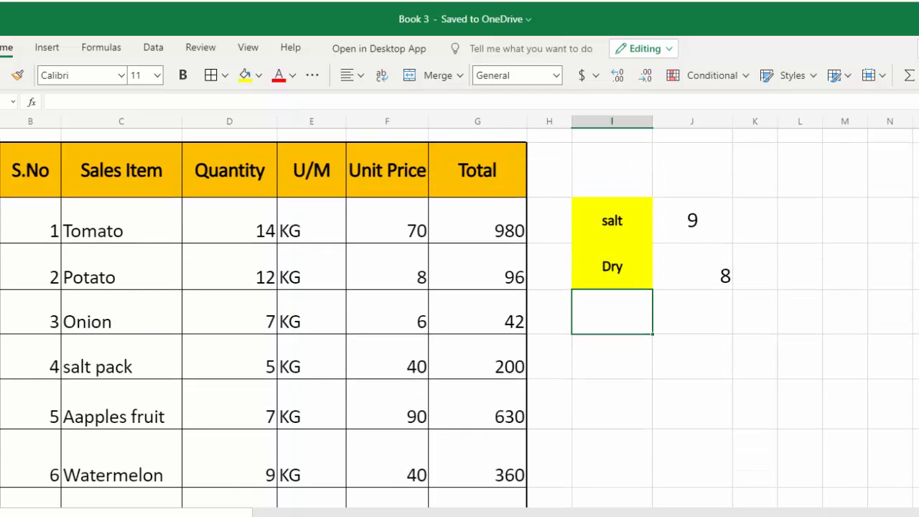
pyautogui.scroll(-4, 161, 417)
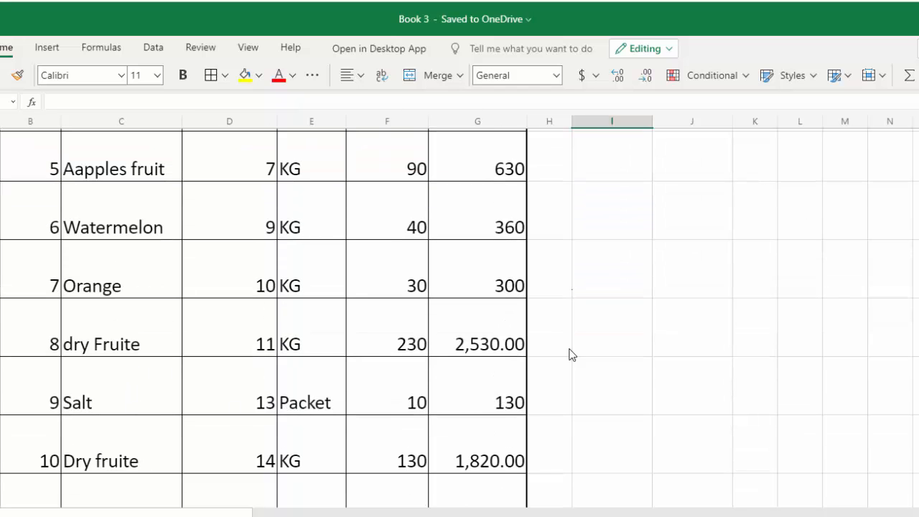
pyautogui.scroll(5, 570, 354)
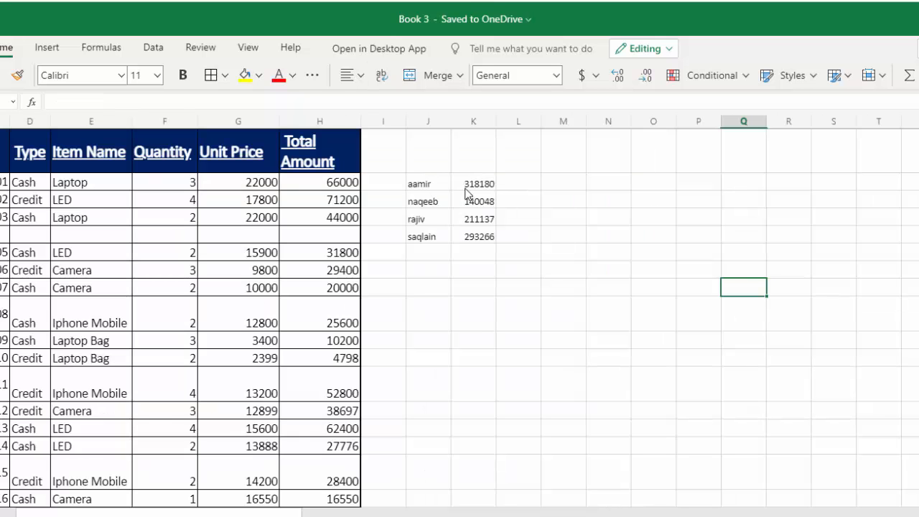
# Step: On the invoice sales sheet, list the unique sales persons from B3:B33 with UNIQUE in J3 and widen column J to fit
pyautogui.click(471, 184)
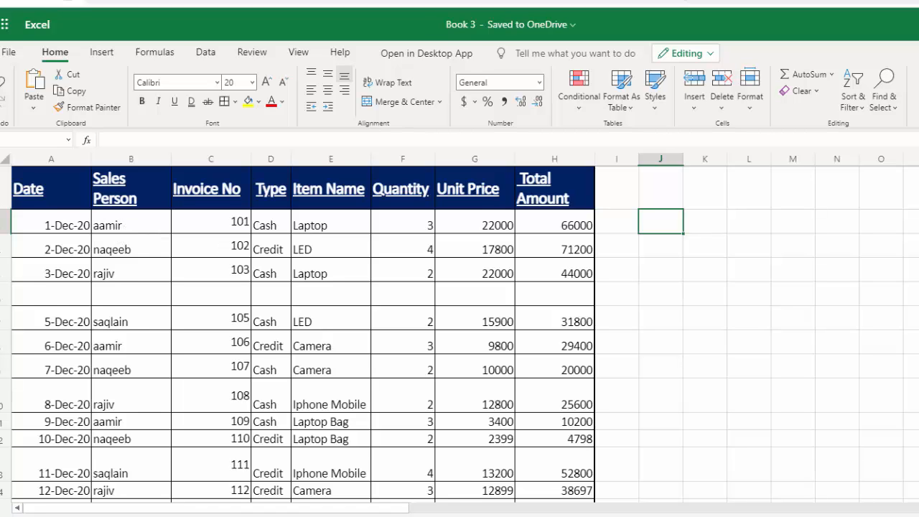
pyautogui.scroll(-3, 460, 334)
pyautogui.scroll(3, 460, 334)
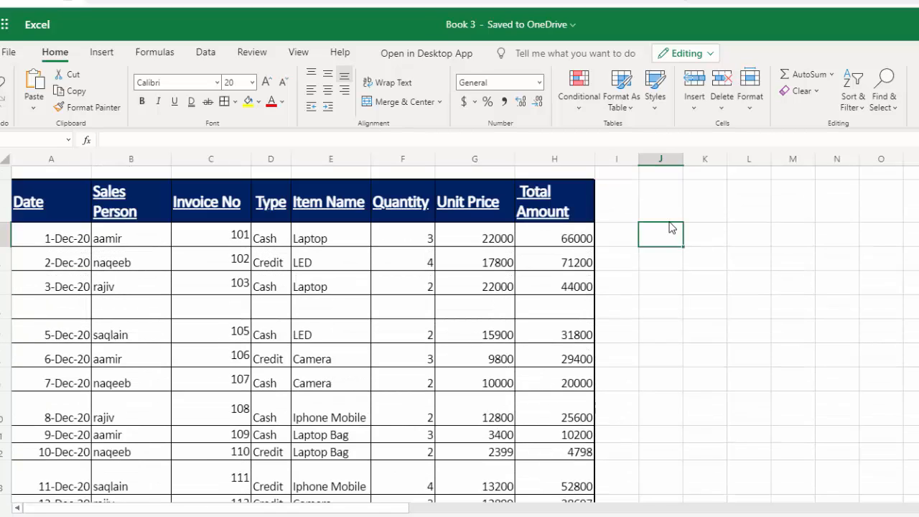
pyautogui.write('=unique(')
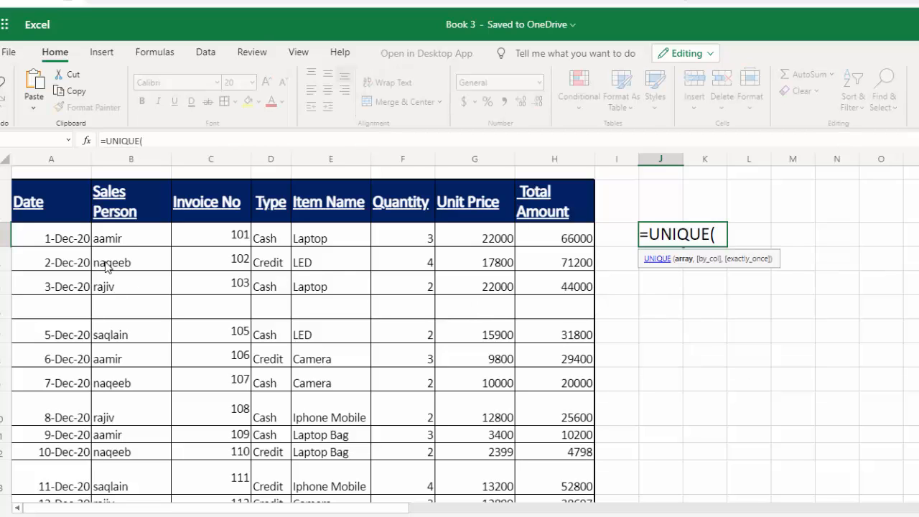
pyautogui.moveTo(123, 239); pyautogui.dragTo(125, 512)
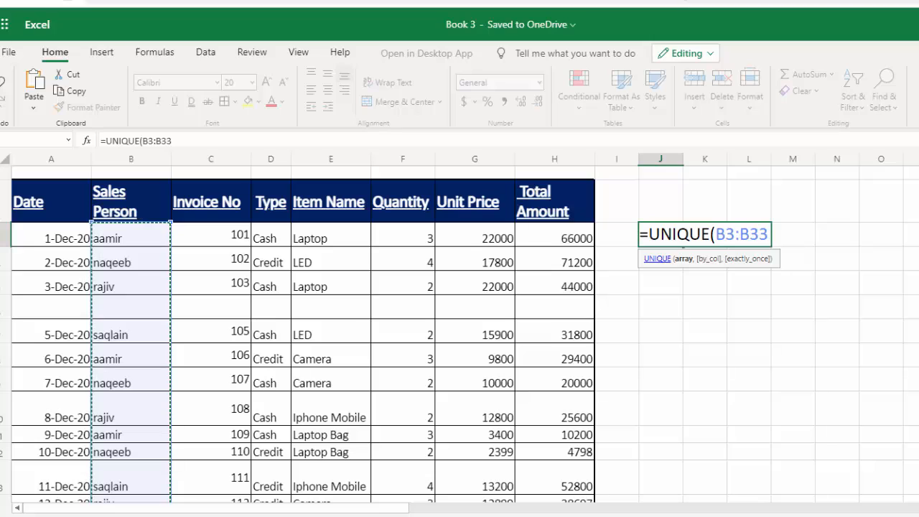
pyautogui.press('Return')
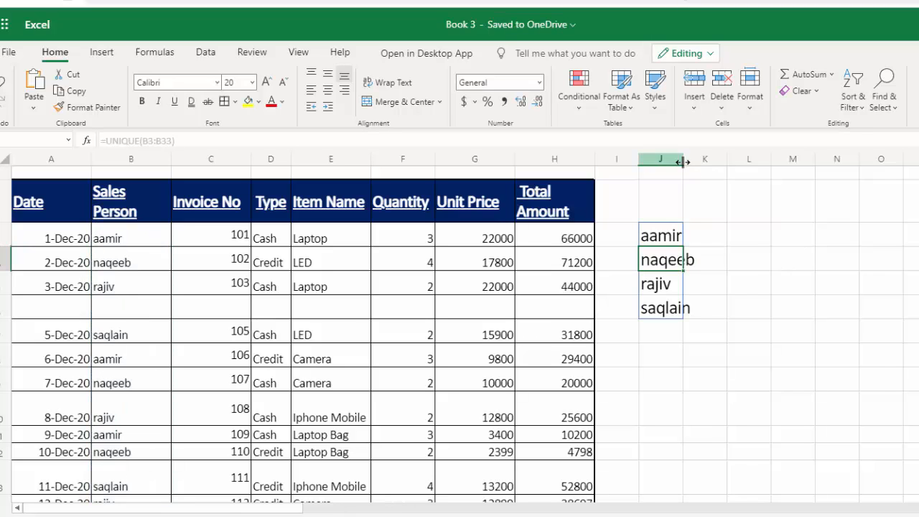
pyautogui.moveTo(683, 161); pyautogui.dragTo(721, 162)
pyautogui.click(678, 378)
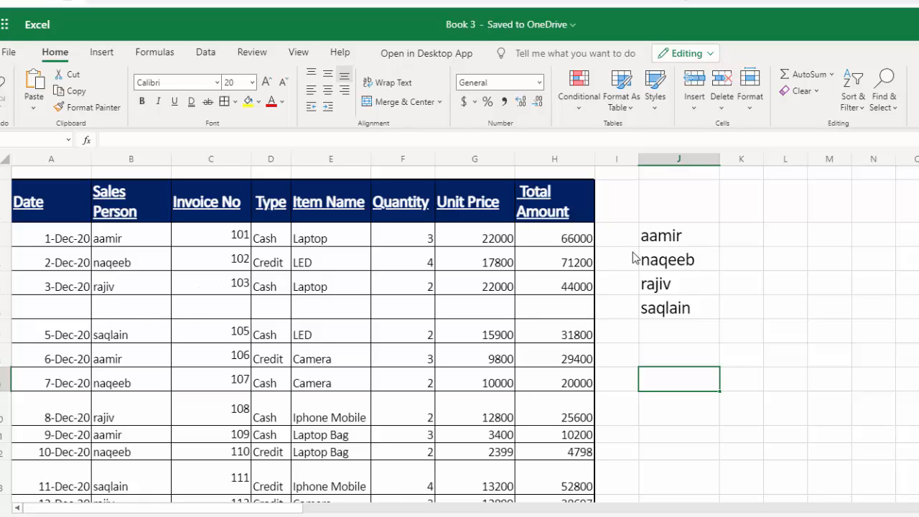
# Step: Enter =SUMIF(B3:B33,J3,H3:H33) in K3 to total the first listed sales person's amounts
pyautogui.click(733, 245)
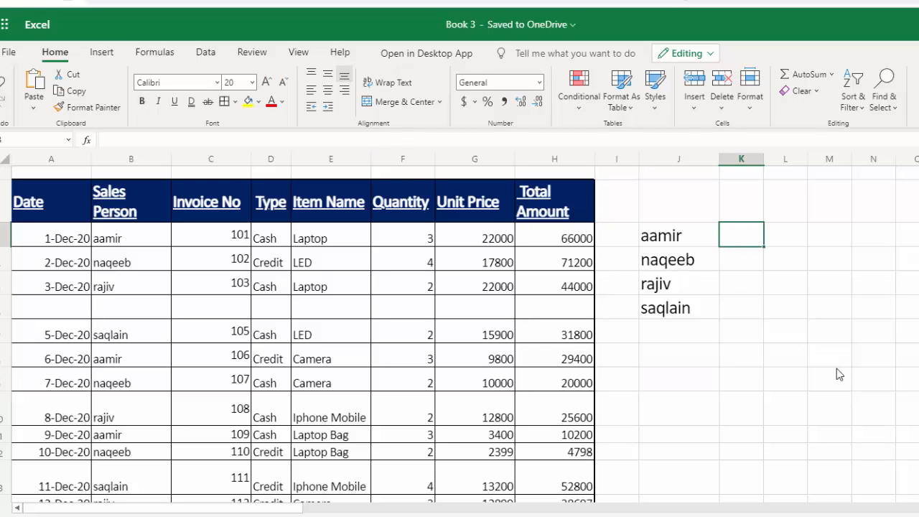
pyautogui.write('=sumif')
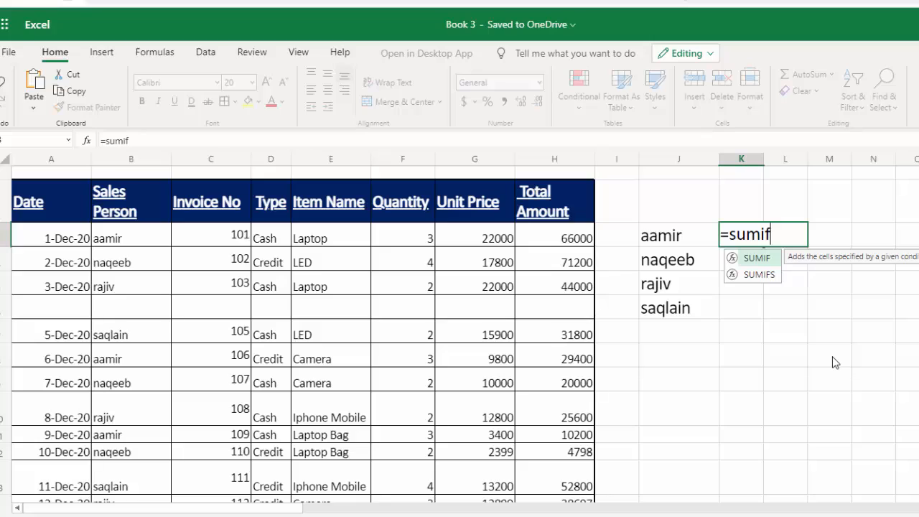
pyautogui.press('Tab')
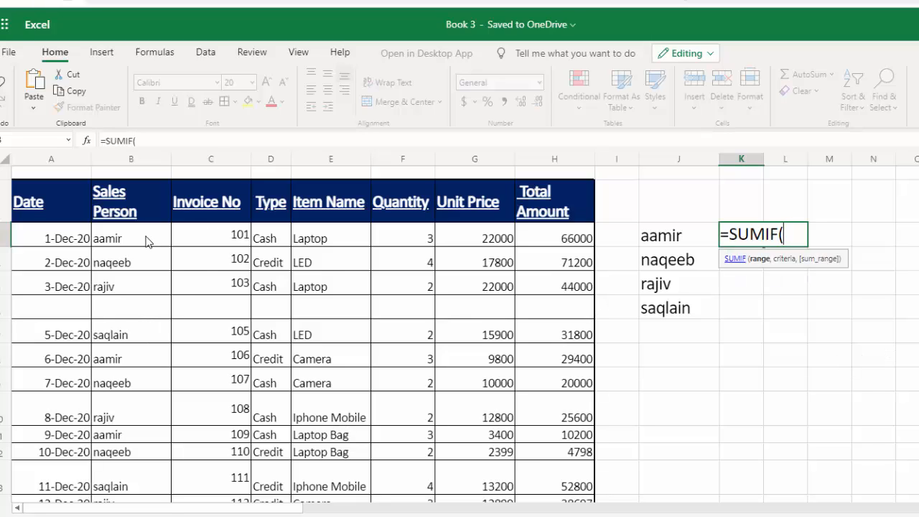
pyautogui.moveTo(147, 242); pyautogui.dragTo(147, 507)
pyautogui.write(',')
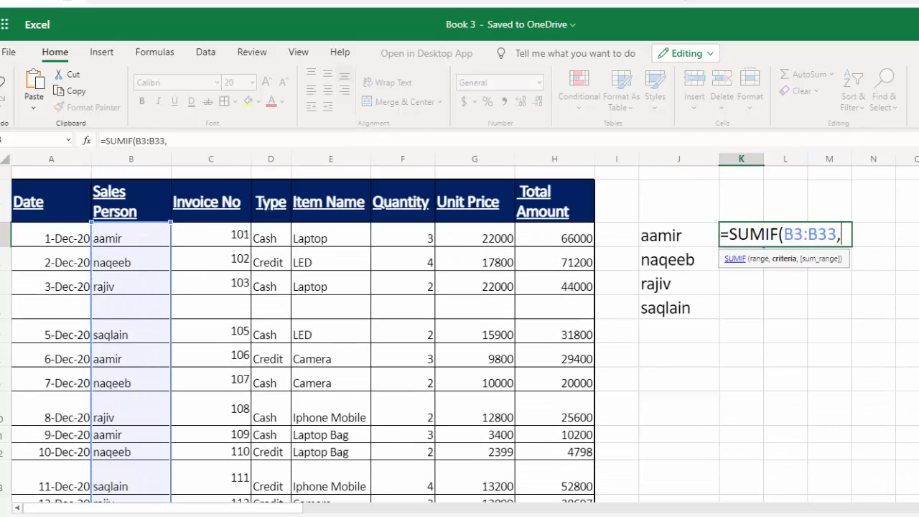
pyautogui.click(677, 235)
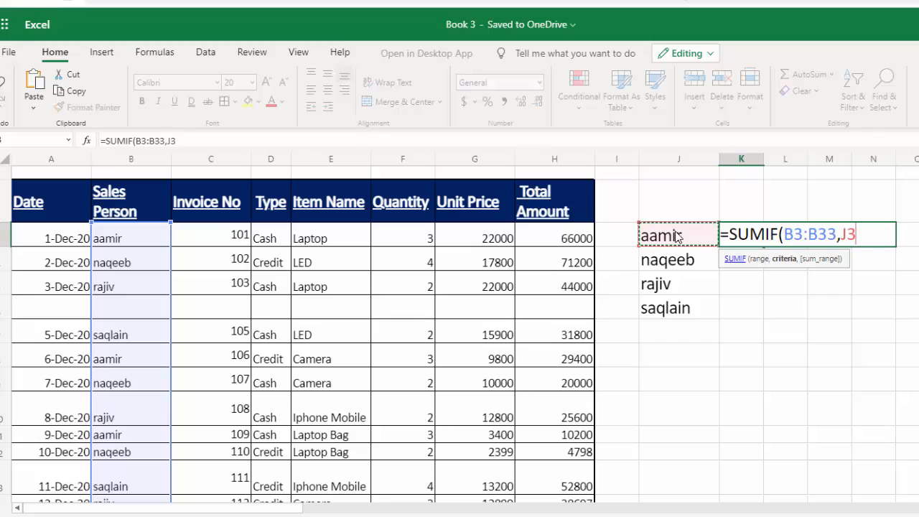
pyautogui.write(',')
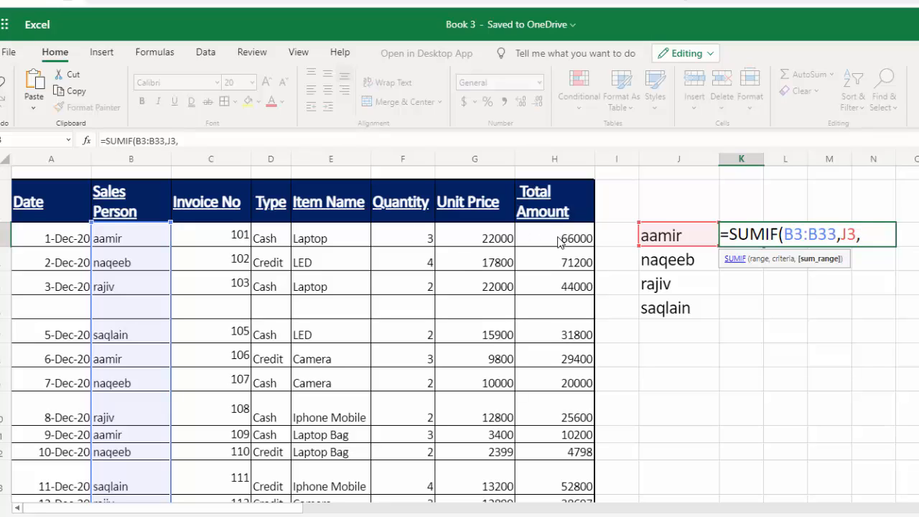
pyautogui.moveTo(559, 241); pyautogui.dragTo(562, 498)
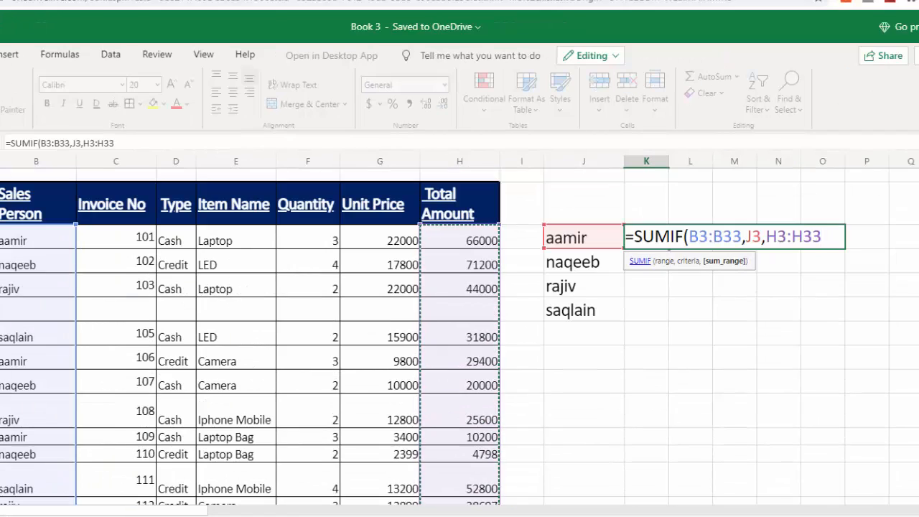
pyautogui.press('Return')
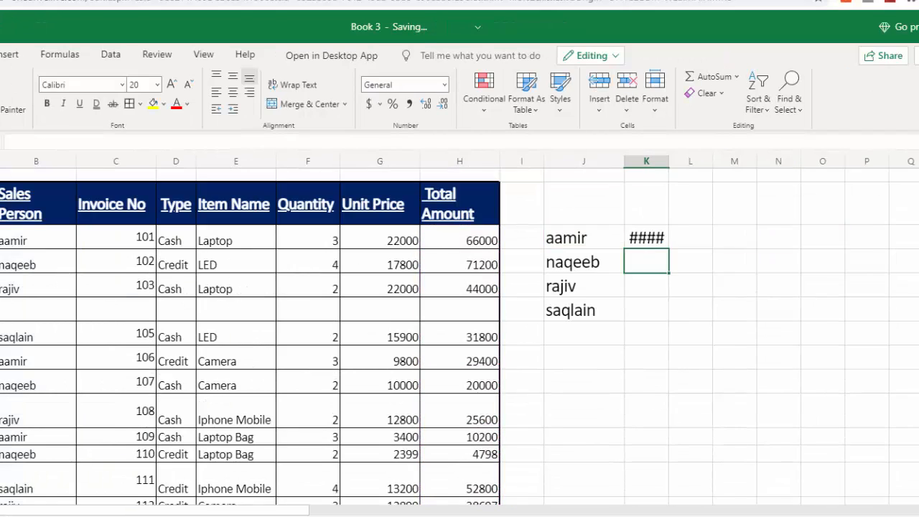
# Step: Fill the SUMIF formula down to K6, then add thousands separators to the totals and borders around J3:K6
pyautogui.click(657, 237)
pyautogui.moveTo(690, 248); pyautogui.dragTo(684, 311)
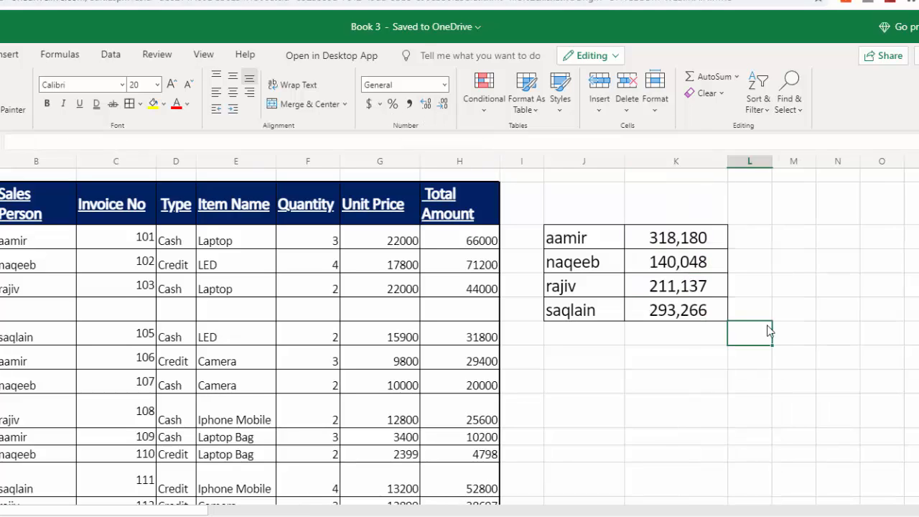
pyautogui.click(731, 362)
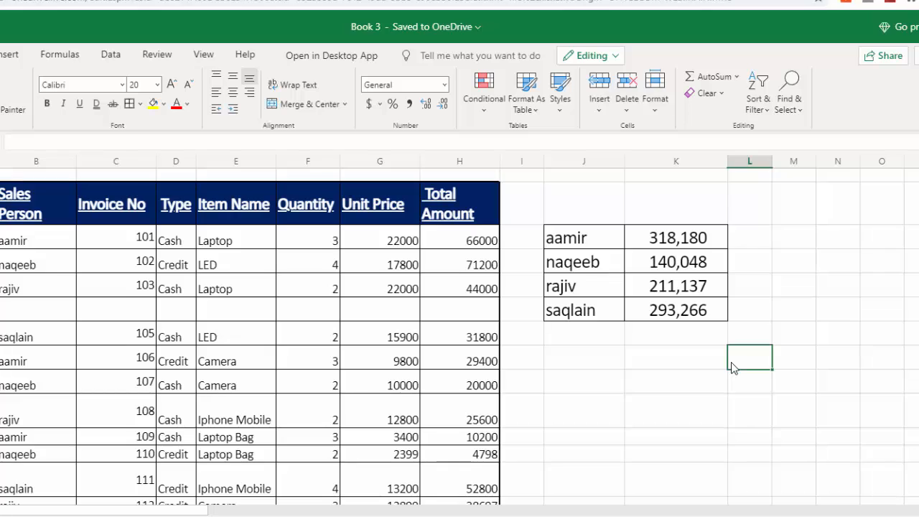
# Step: Add up the sales persons' totals with AutoSum in K7
pyautogui.click(679, 339)
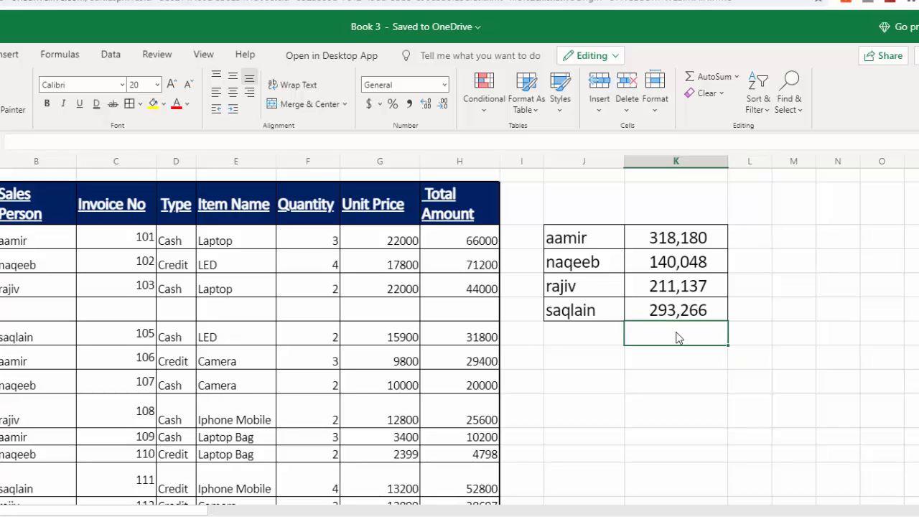
pyautogui.hotkey('alt', '=')
pyautogui.press('Return')
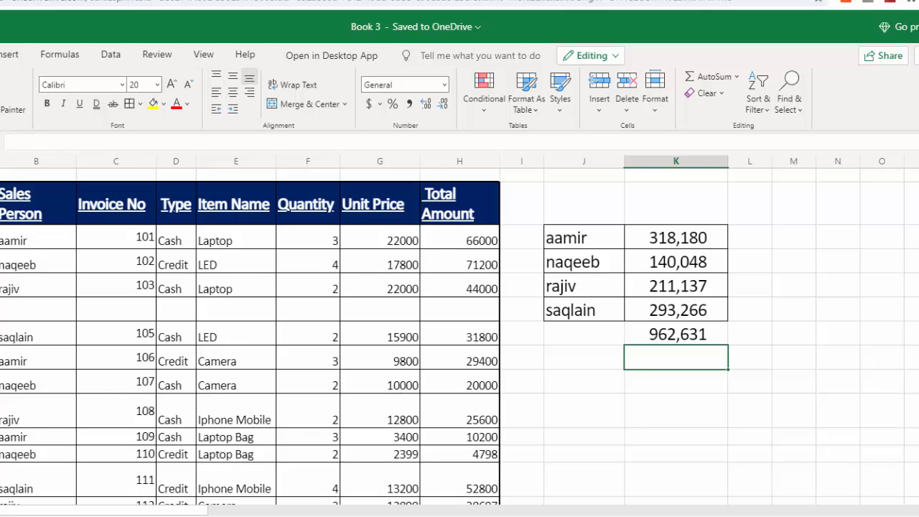
# Step: Add up the Total Amount column with AutoSum in H34, directly below the last invoice row
pyautogui.scroll(-6, 459, 336)
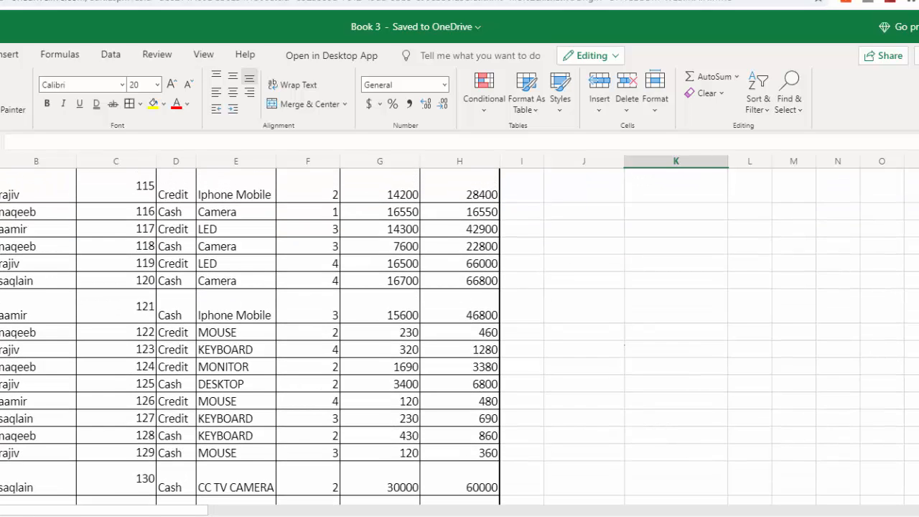
pyautogui.scroll(3, 838, 379)
pyautogui.scroll(-5, 837, 380)
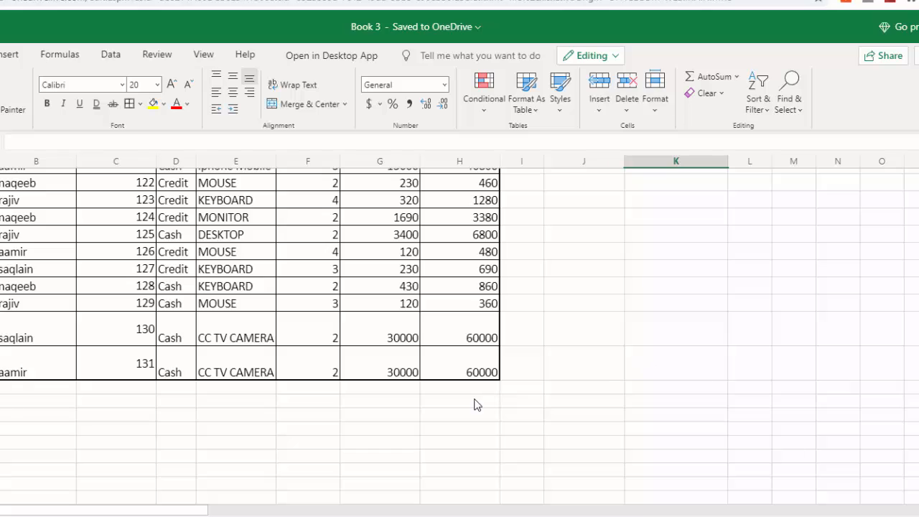
pyautogui.click(475, 392)
pyautogui.hotkey('alt', '=')
pyautogui.press('Return')
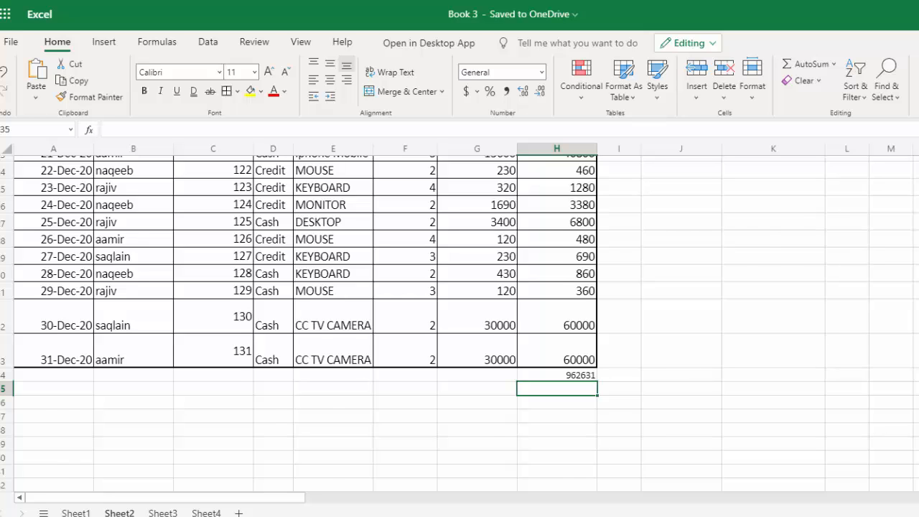
# Step: Compare the grand total below the sales person summary and delete it from K7
pyautogui.scroll(8, 459, 323)
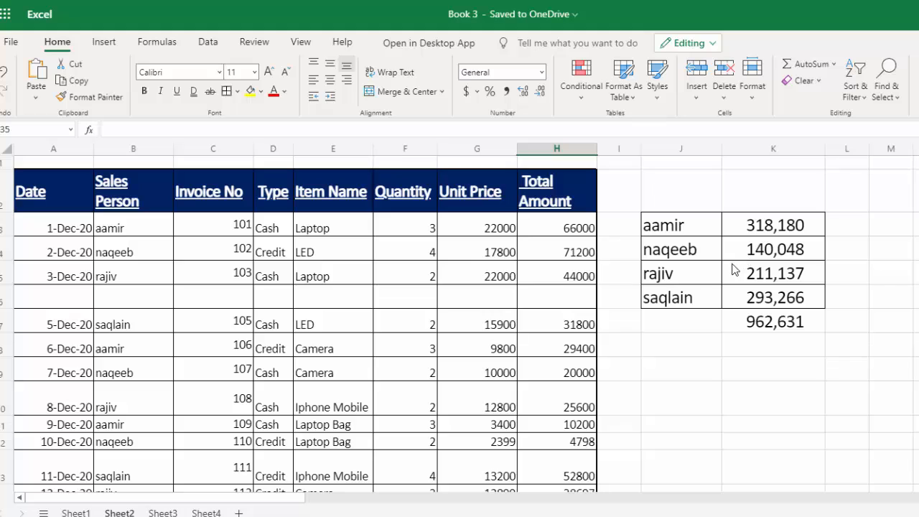
pyautogui.click(775, 324)
pyautogui.press('BackSpace')
pyautogui.click(777, 395)
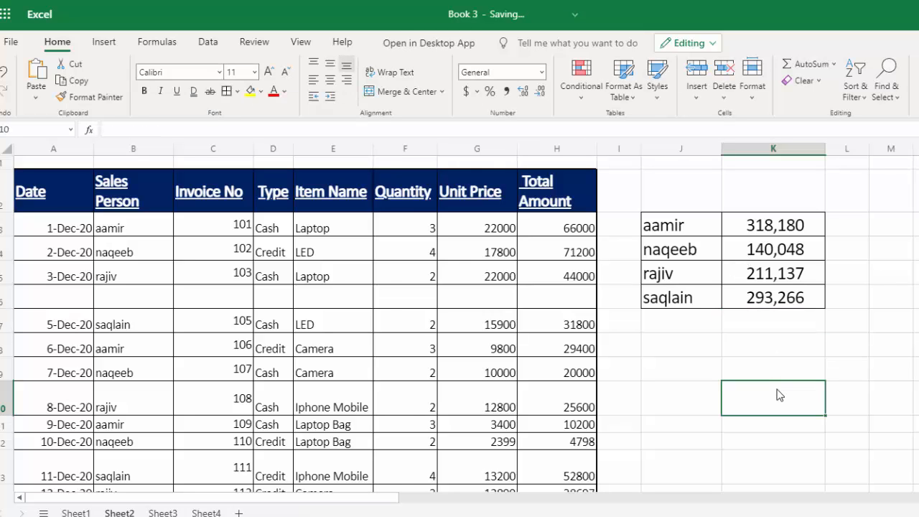
# Step: On Sheet3, enter =SORT(A2:B10,1,1) in E2 to sort the balance list ascending by description
pyautogui.click(163, 512)
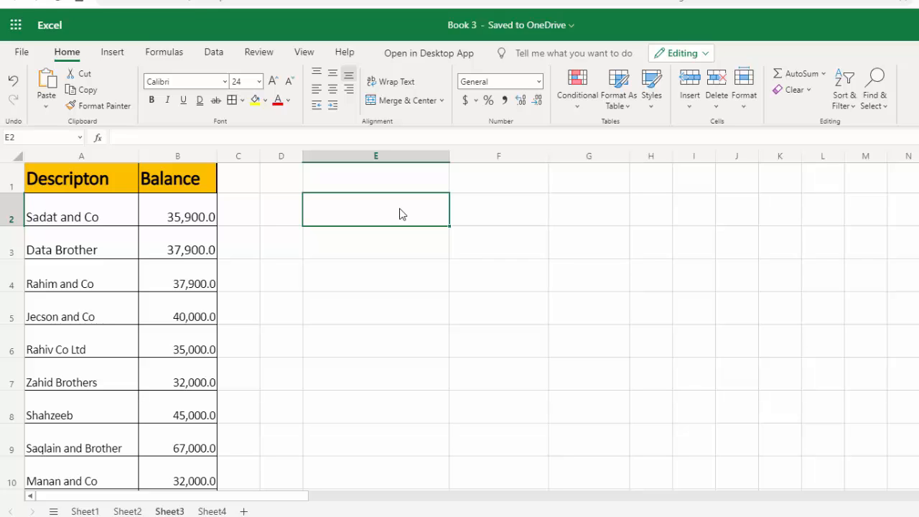
pyautogui.write('=SORT(')
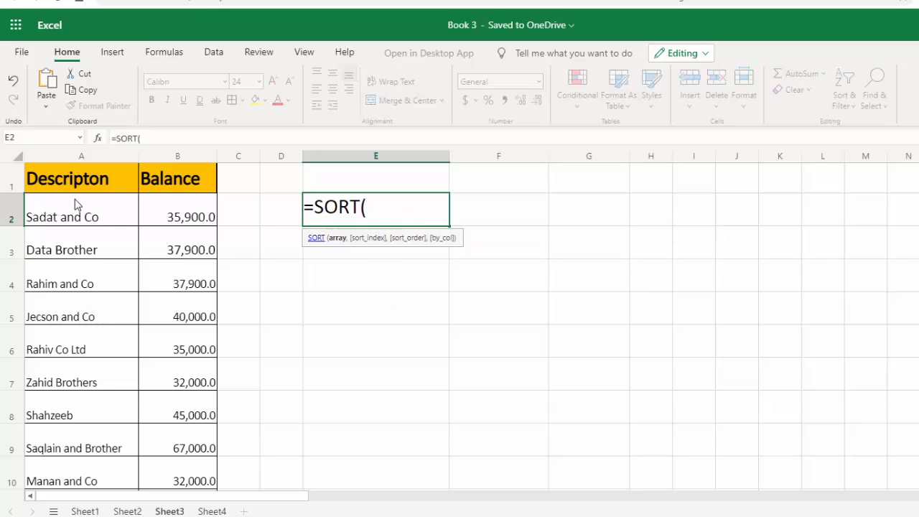
pyautogui.moveTo(111, 269); pyautogui.dragTo(175, 463)
pyautogui.write(',')
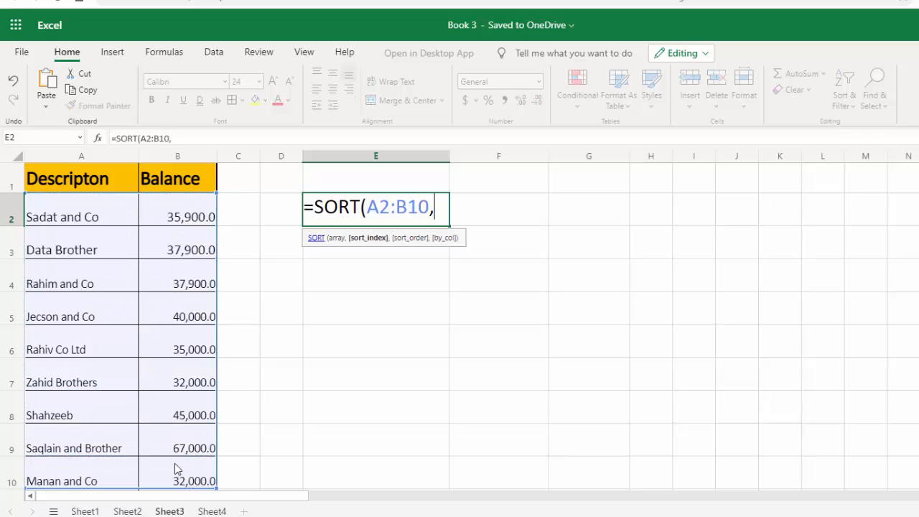
pyautogui.write('1,1')
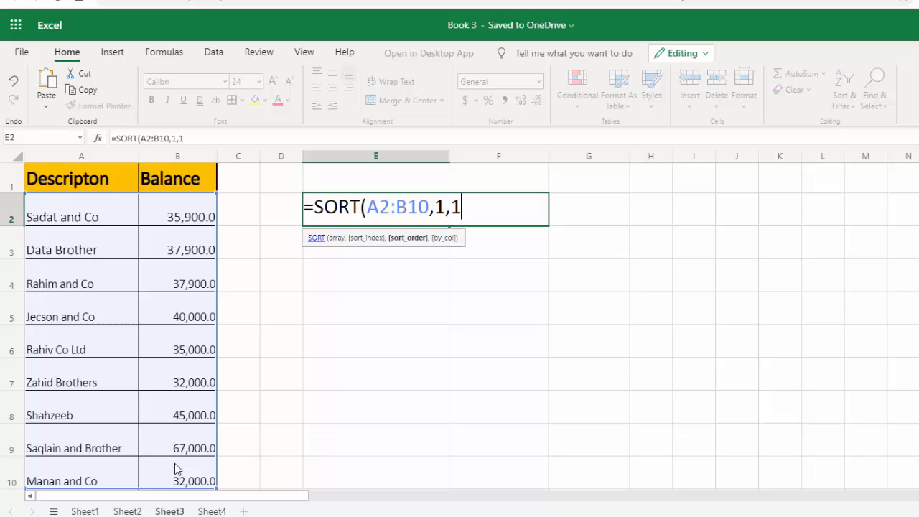
pyautogui.write(')')
pyautogui.press('Return')
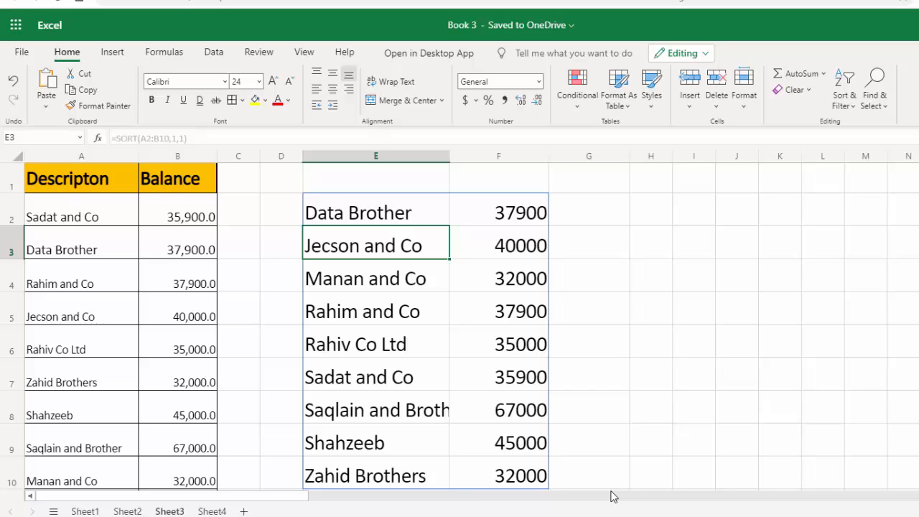
pyautogui.click(391, 217)
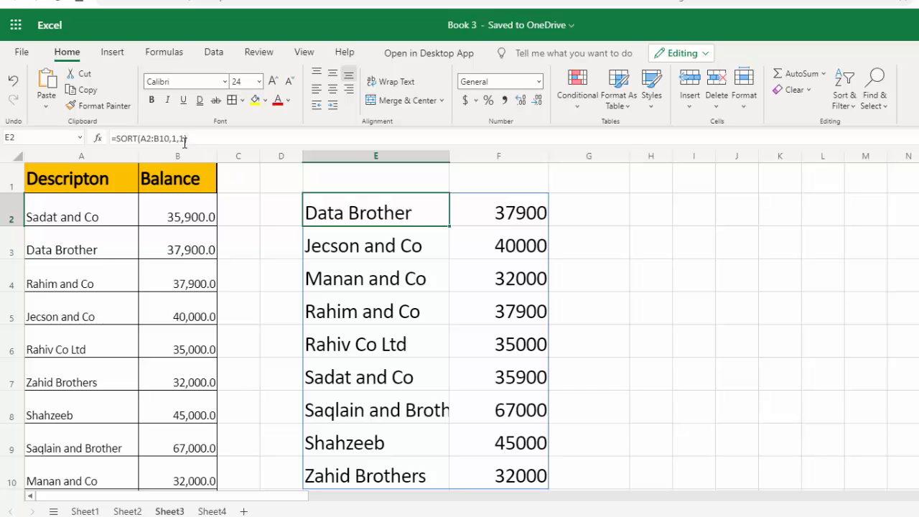
# Step: On Sheet4, clear the old lookup entries under E-Name and Basic Pay and give M5 list validation with source =$A$4:$A$13
pyautogui.click(211, 511)
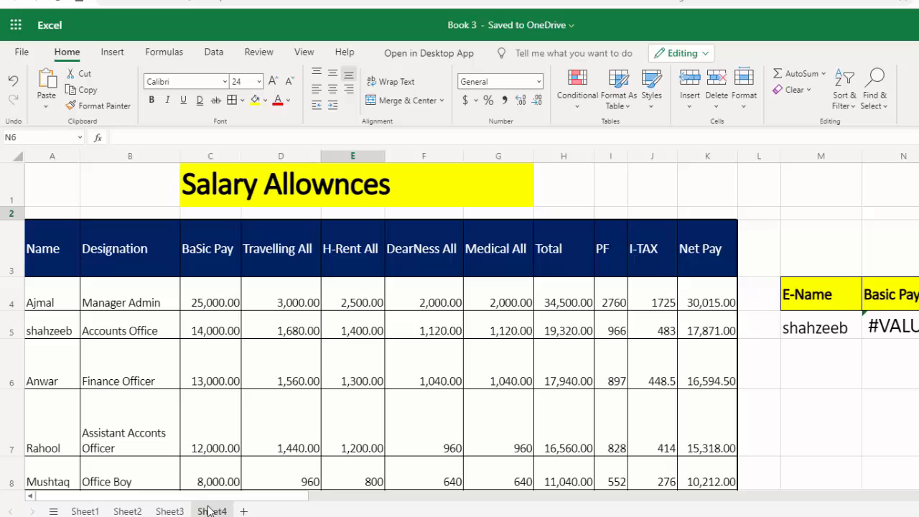
pyautogui.click(805, 337)
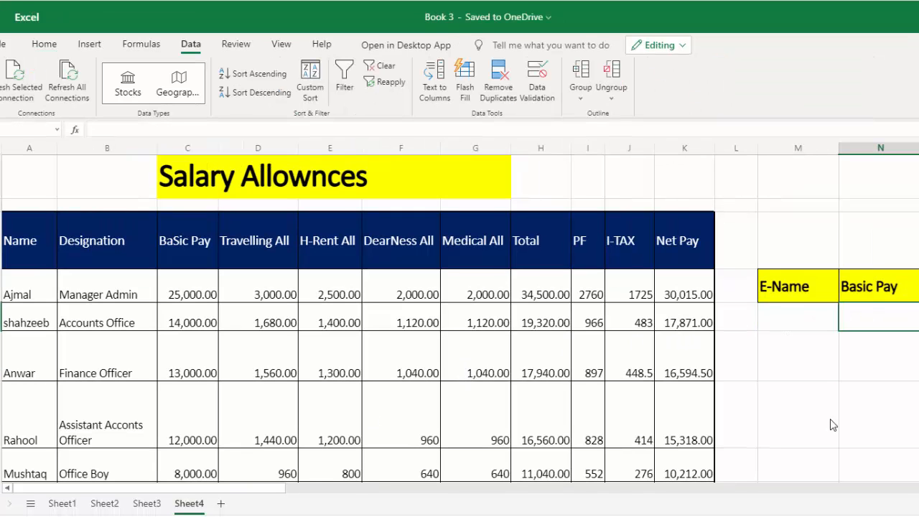
pyautogui.click(787, 328)
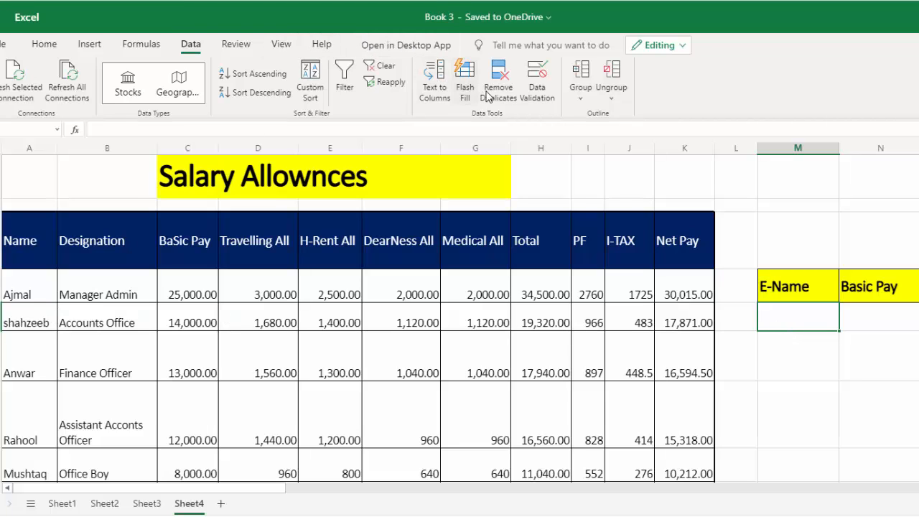
pyautogui.click(533, 104)
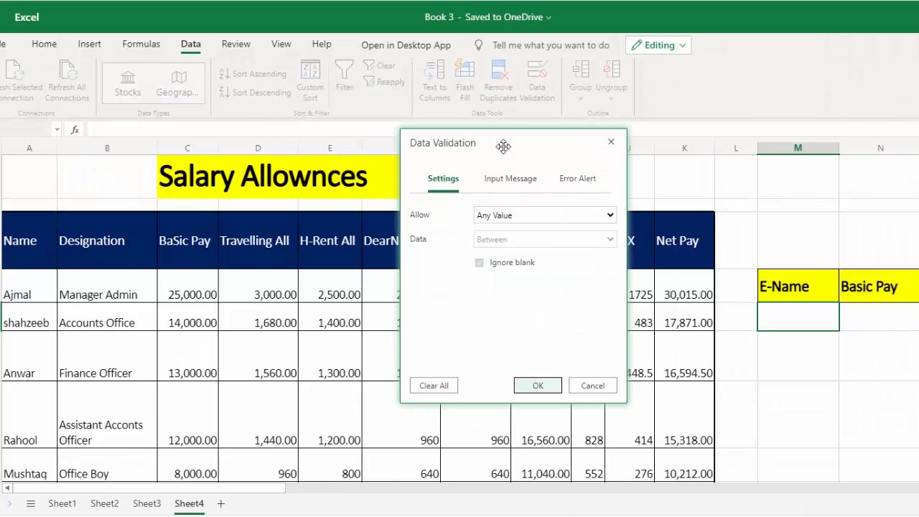
pyautogui.click(547, 214)
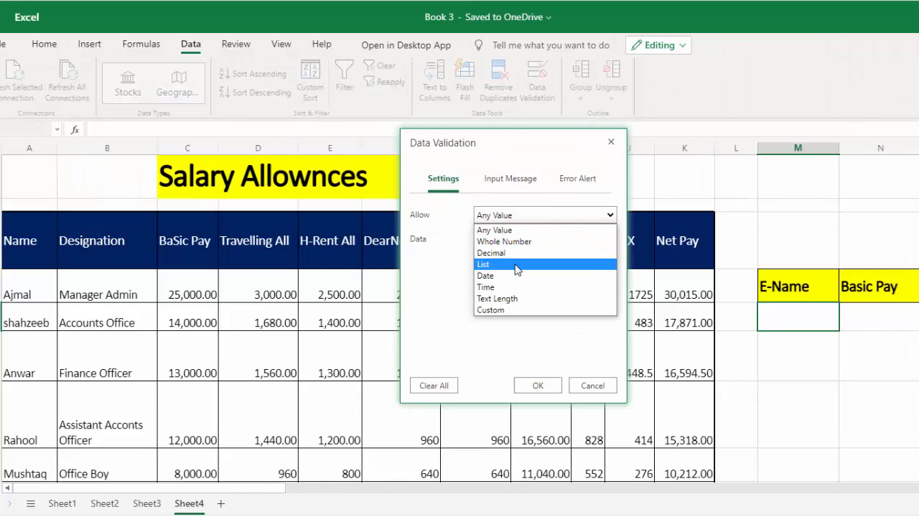
pyautogui.click(513, 261)
pyautogui.click(512, 263)
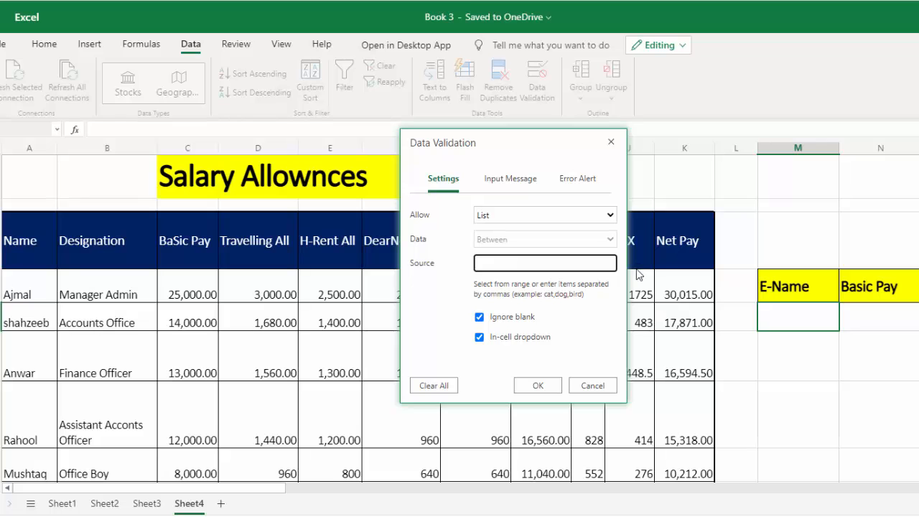
pyautogui.moveTo(37, 294)
pyautogui.mouseDown()
pyautogui.moveTo(29, 482)
pyautogui.moveTo(35, 284)
pyautogui.mouseUp()
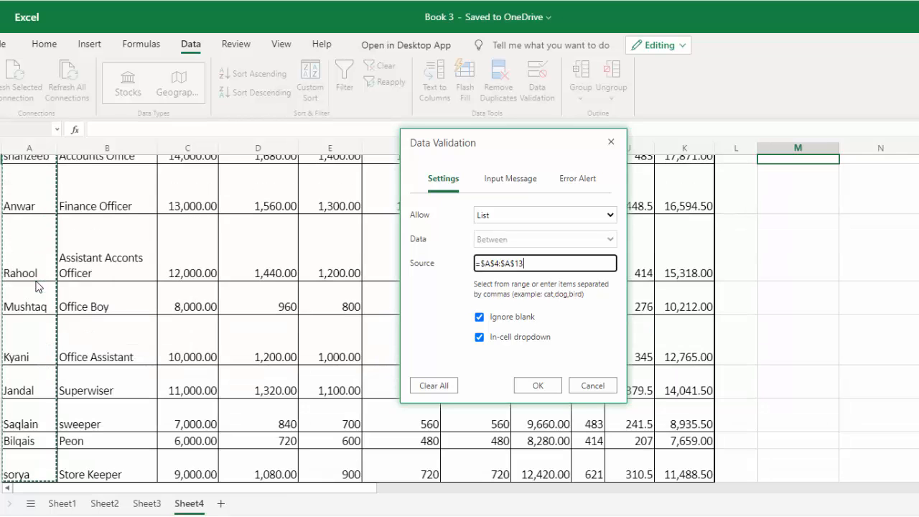
pyautogui.click(539, 387)
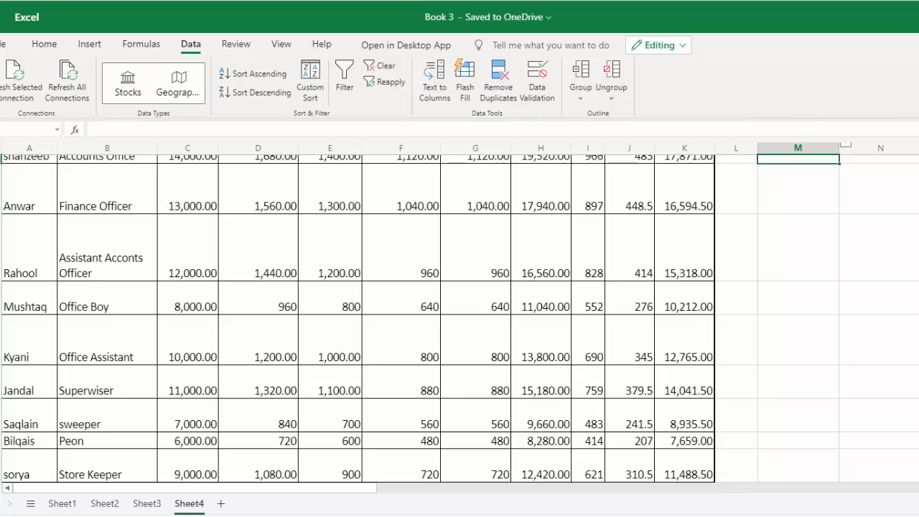
# Step: Choose the Finance Officer's name from the drop-down list in M5
pyautogui.scroll(3, 854, 259)
pyautogui.click(846, 309)
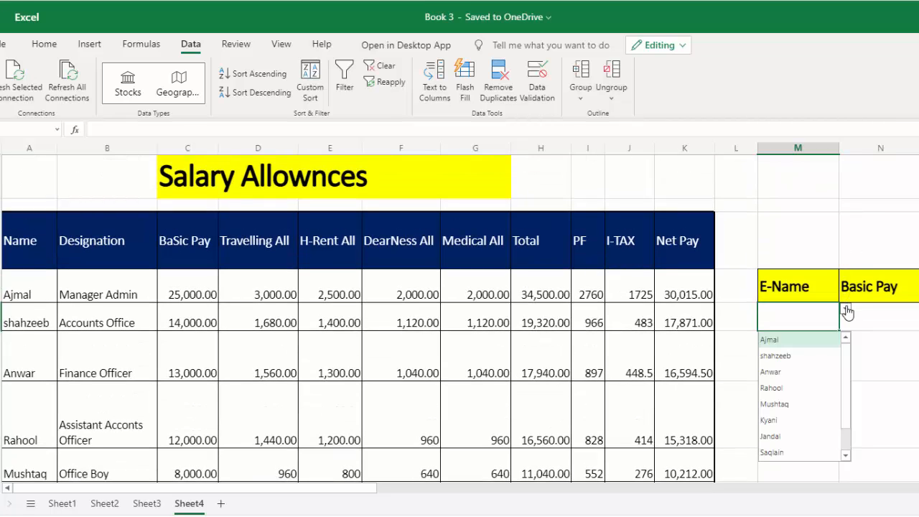
pyautogui.click(794, 373)
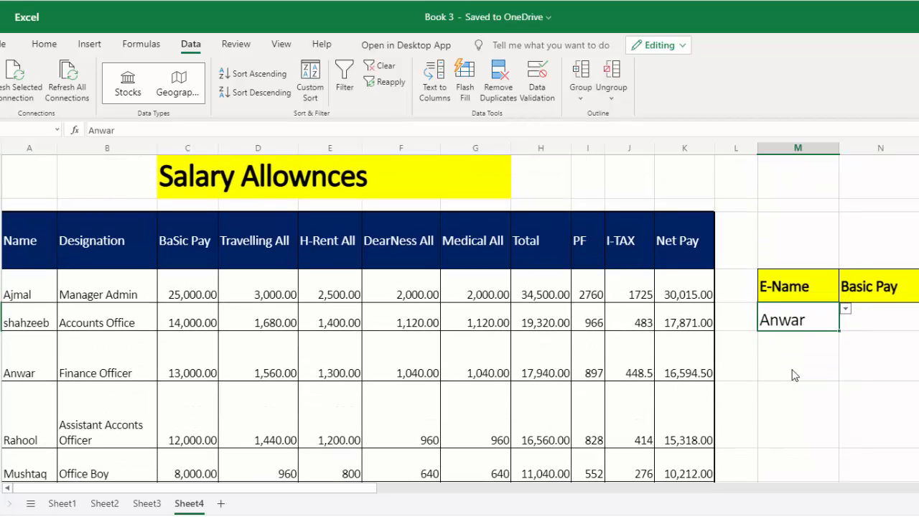
pyautogui.click(868, 319)
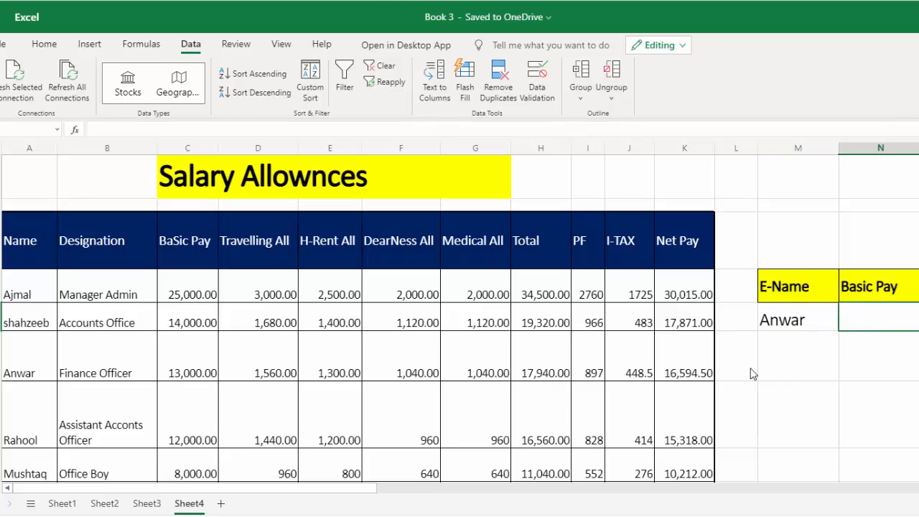
pyautogui.press('Down')
pyautogui.press('Down')
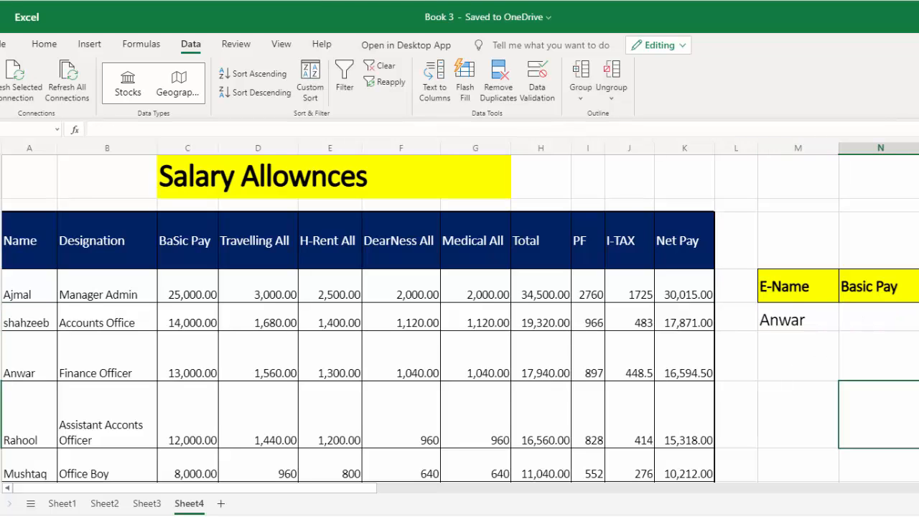
# Step: Enter =XLOOKUP(M5,A4:A14,C4:C14) in N5 to return the chosen employee's basic pay
pyautogui.click(883, 317)
pyautogui.write('=XLOOKUP(')
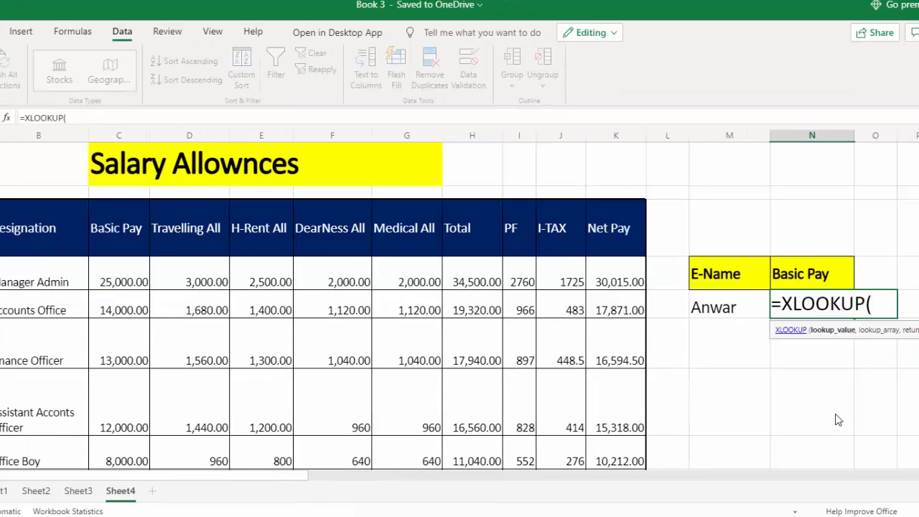
pyautogui.click(731, 305)
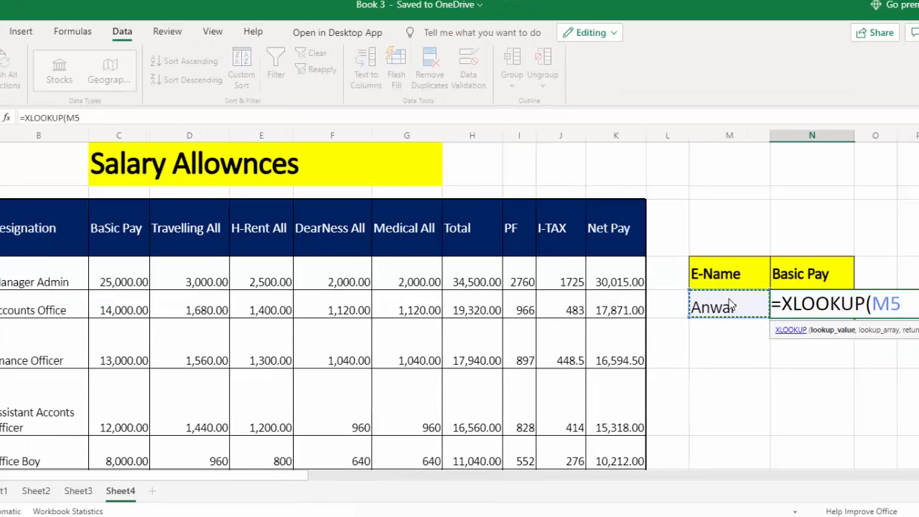
pyautogui.write(',')
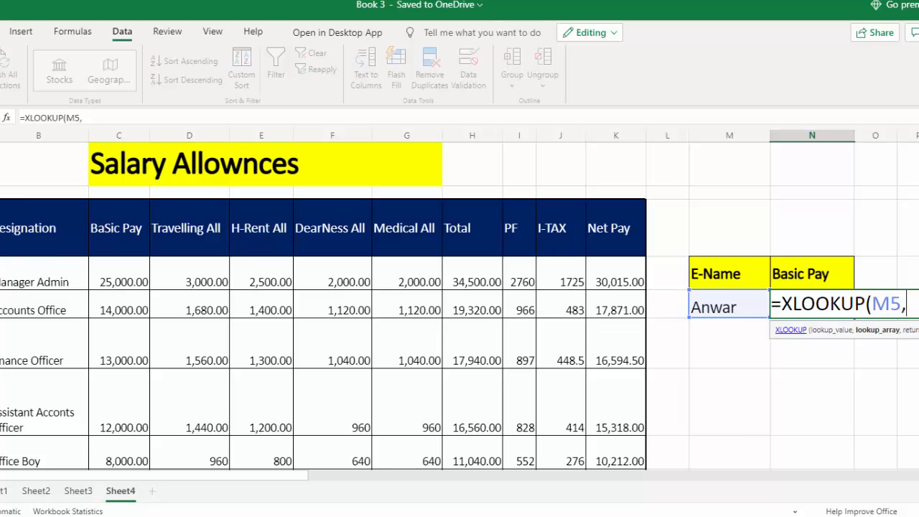
pyautogui.moveTo(31, 281); pyautogui.dragTo(50, 463)
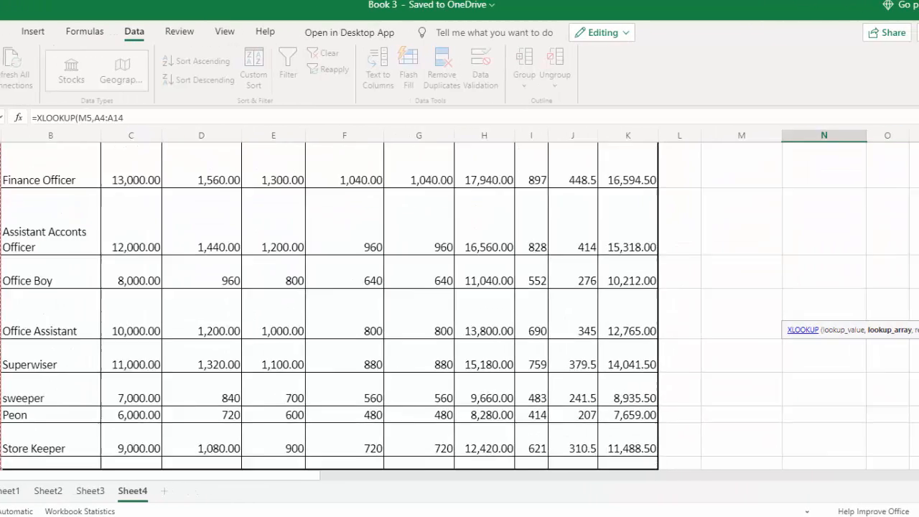
pyautogui.write(',')
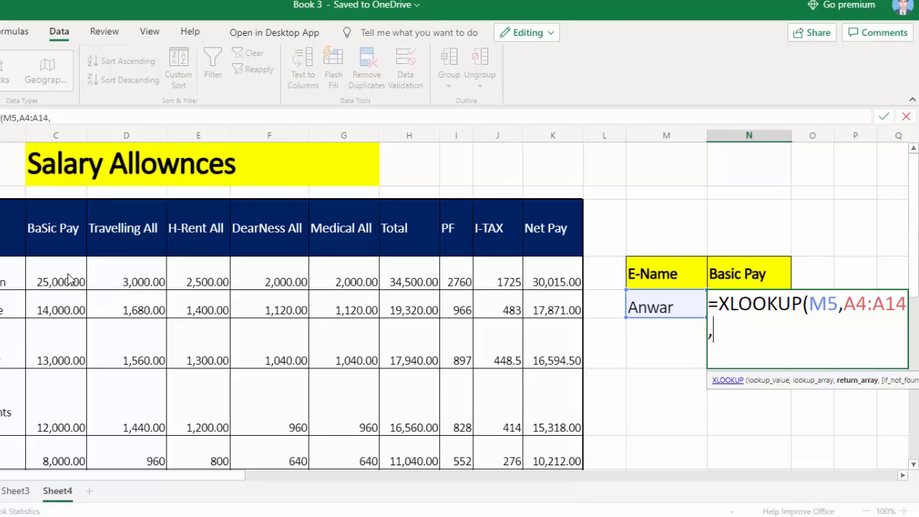
pyautogui.moveTo(68, 278); pyautogui.dragTo(58, 448)
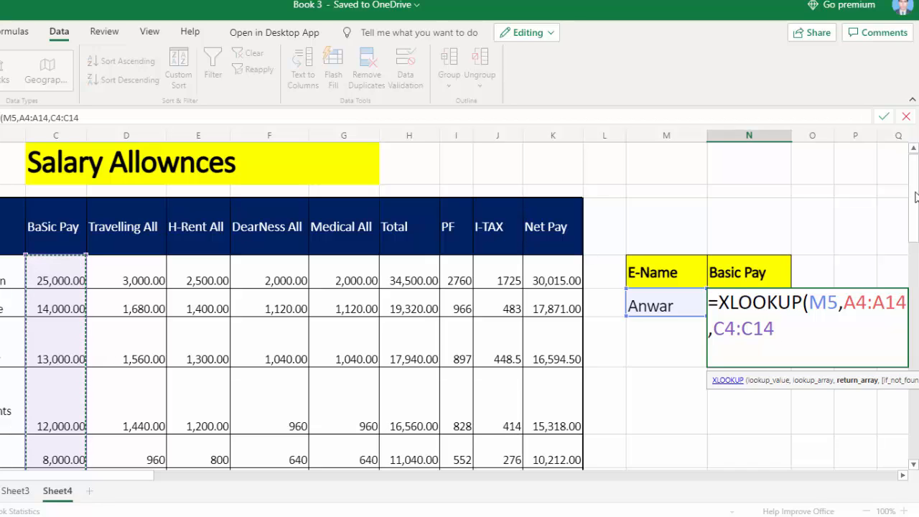
pyautogui.write(')')
pyautogui.press('Return')
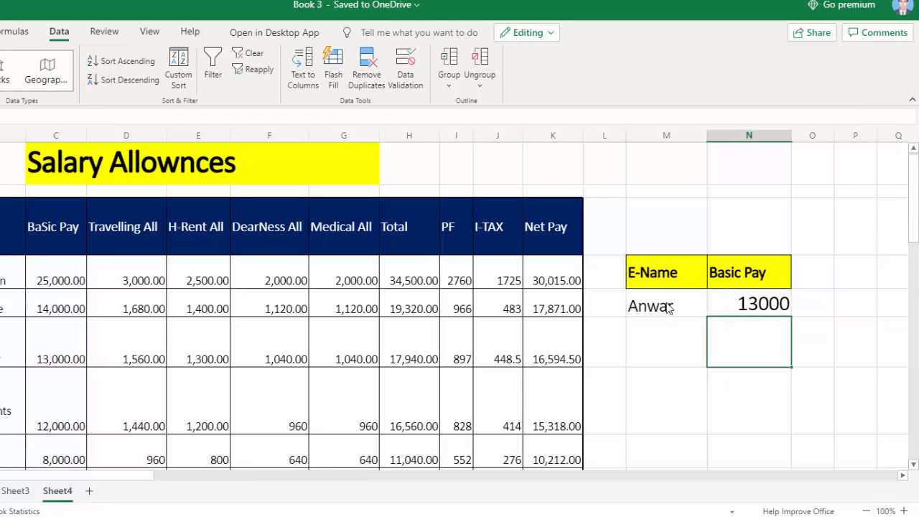
# Step: Test the lookup by choosing the Assistant Accounts Officer's and finally the Office Assistant's name from the M5 list
pyautogui.click(681, 310)
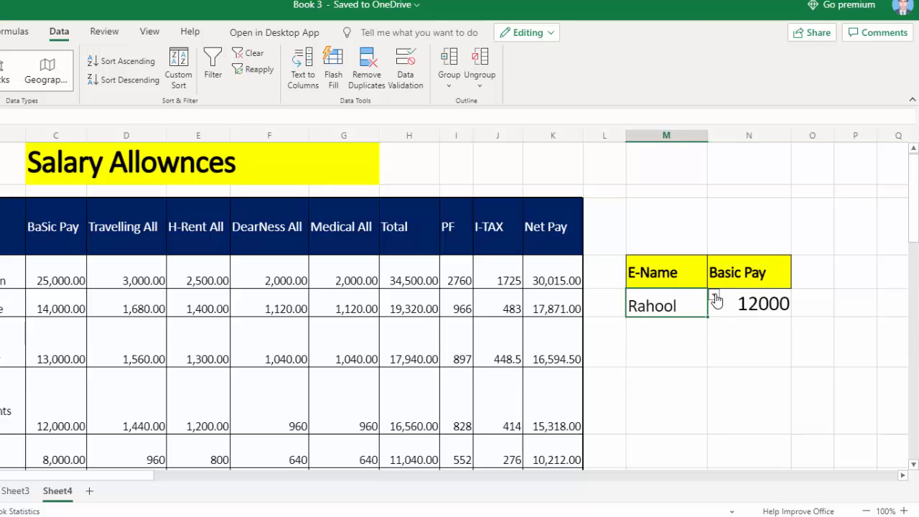
pyautogui.click(714, 296)
pyautogui.click(643, 407)
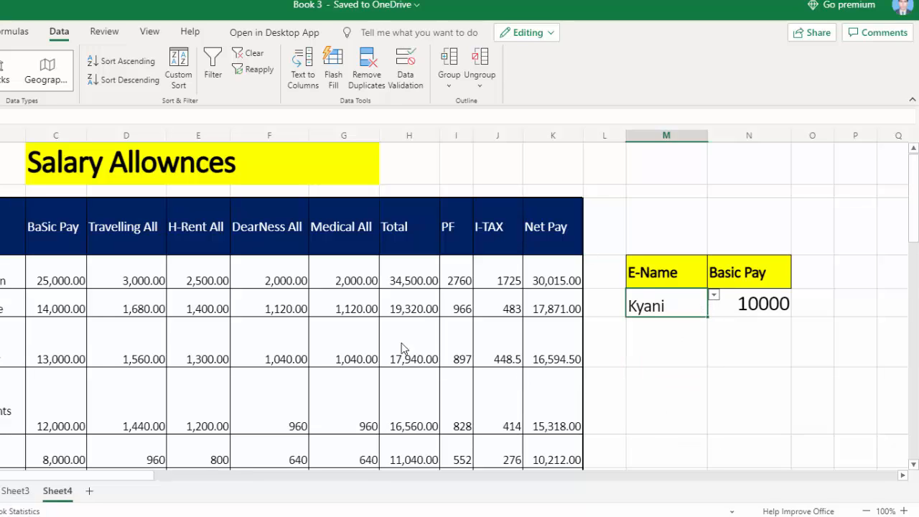
# Step: Insert a blank column before the Basic Pay column to test the lookup, and undo the insertion
pyautogui.click(38, 136)
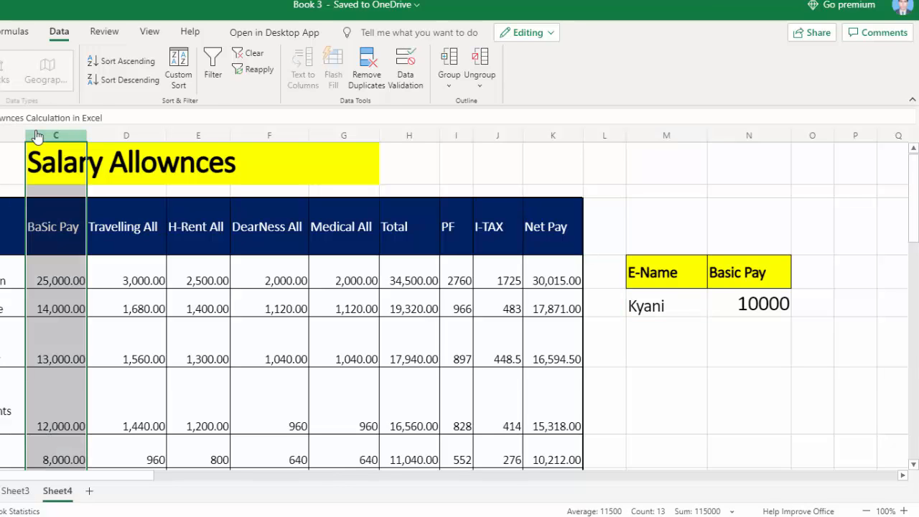
pyautogui.rightClick(38, 136)
pyautogui.click(68, 230)
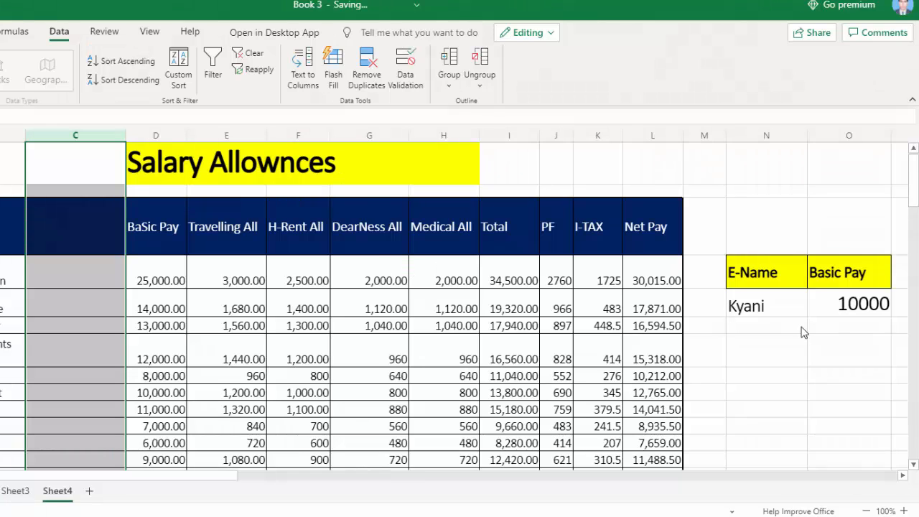
pyautogui.hotkey('ctrl', 'z')
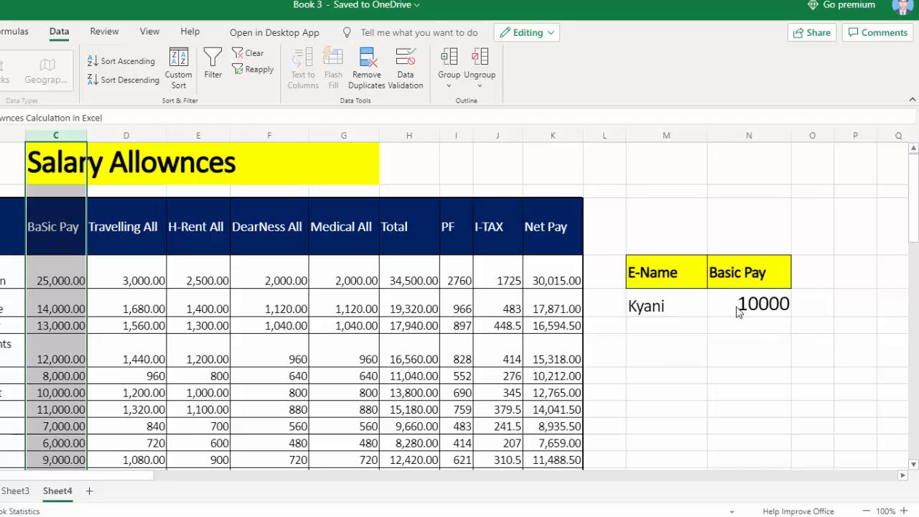
pyautogui.click(720, 418)
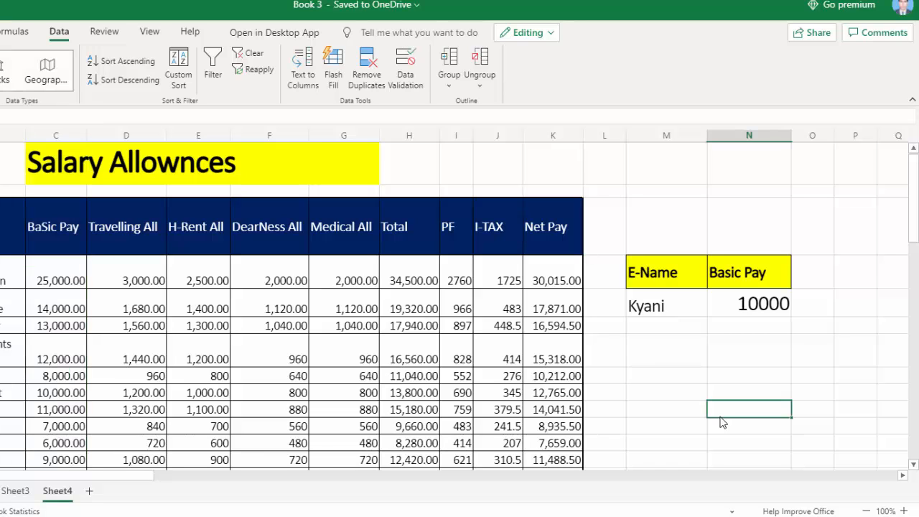
pyautogui.click(886, 463)
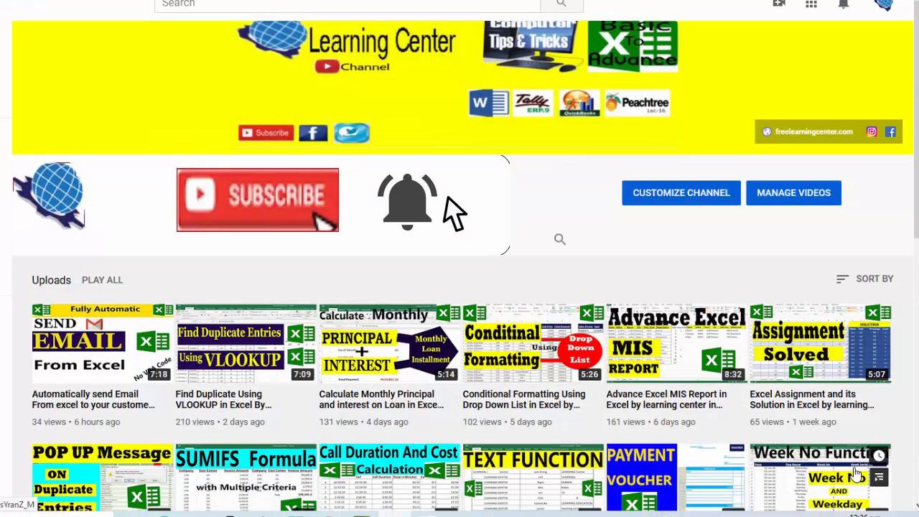